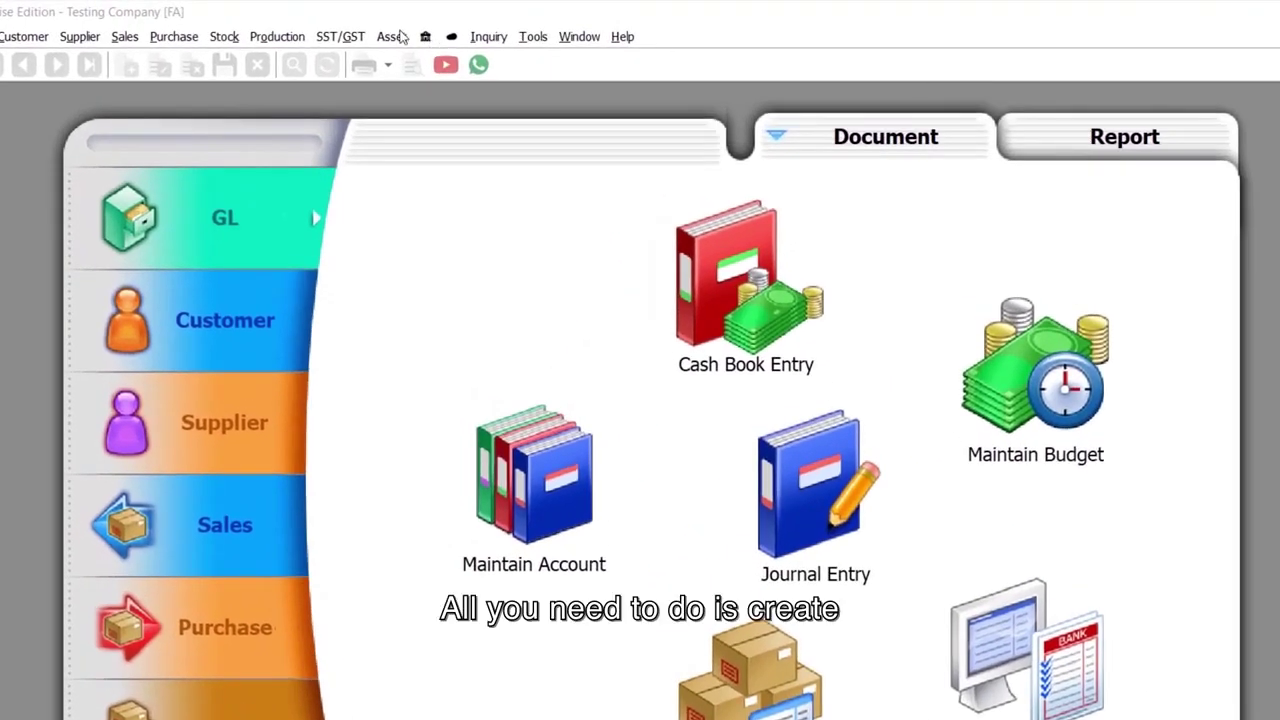
- View the MOTOR VEHICLE asset group's GL account codes, such as Fixed Asset 200-400
{"action": "left_click", "coordinate": [400, 36]}
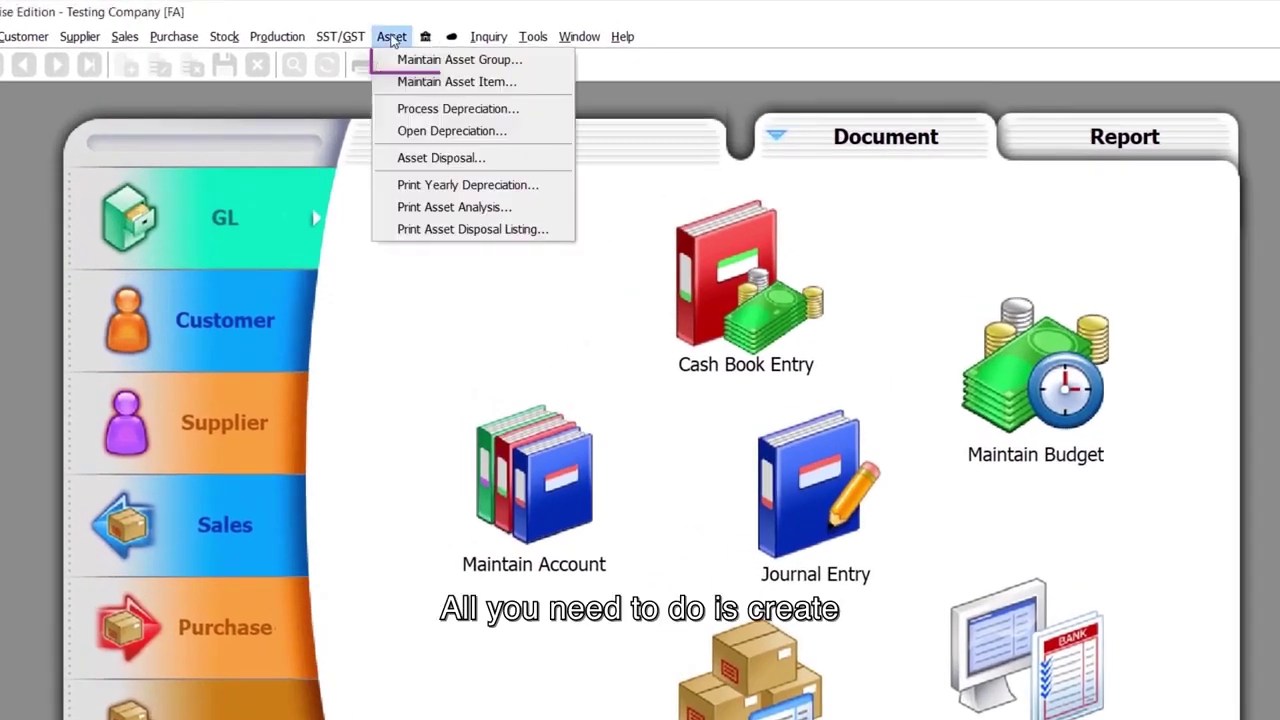
{"action": "left_click", "coordinate": [392, 56]}
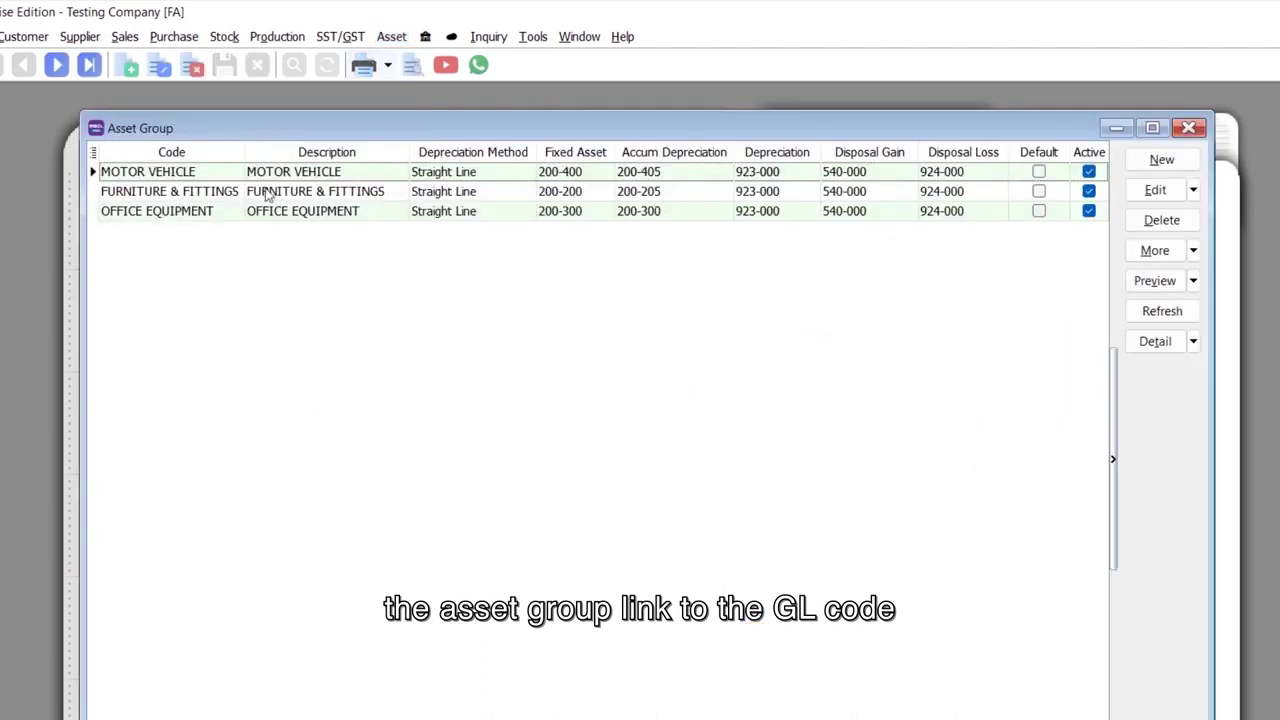
{"action": "double_click", "coordinate": [246, 170]}
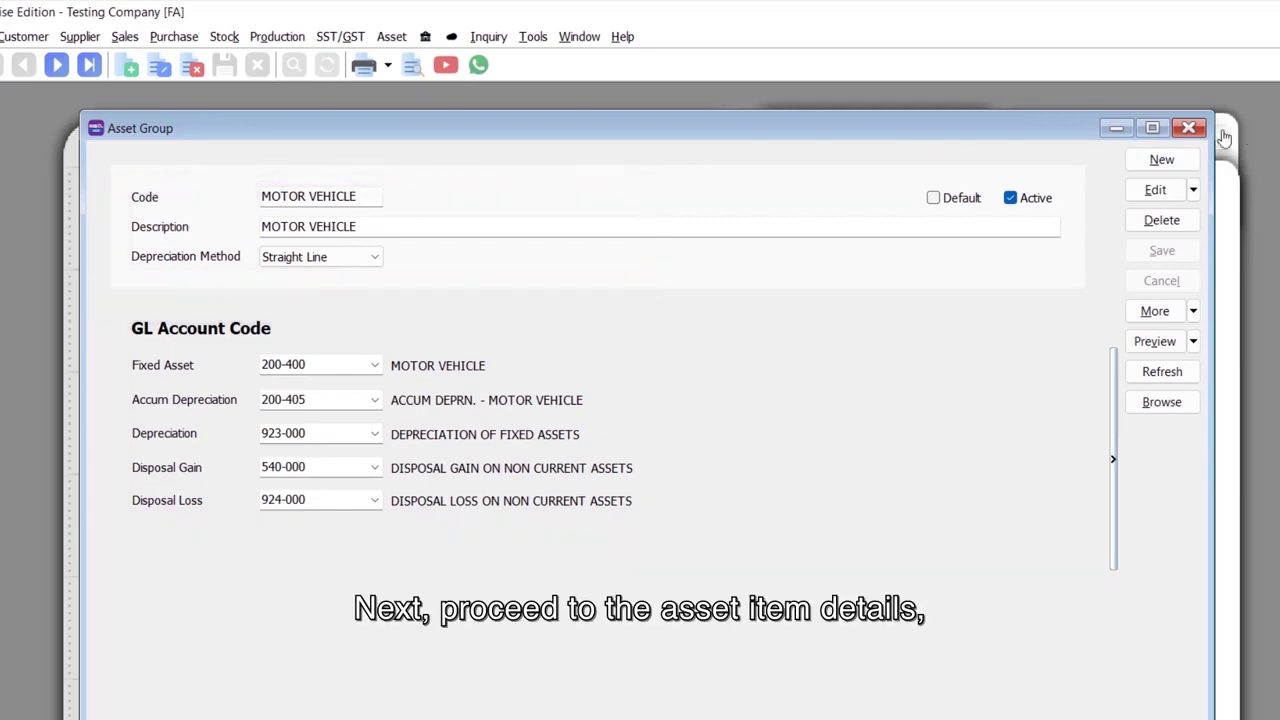
{"action": "left_click", "coordinate": [391, 36]}
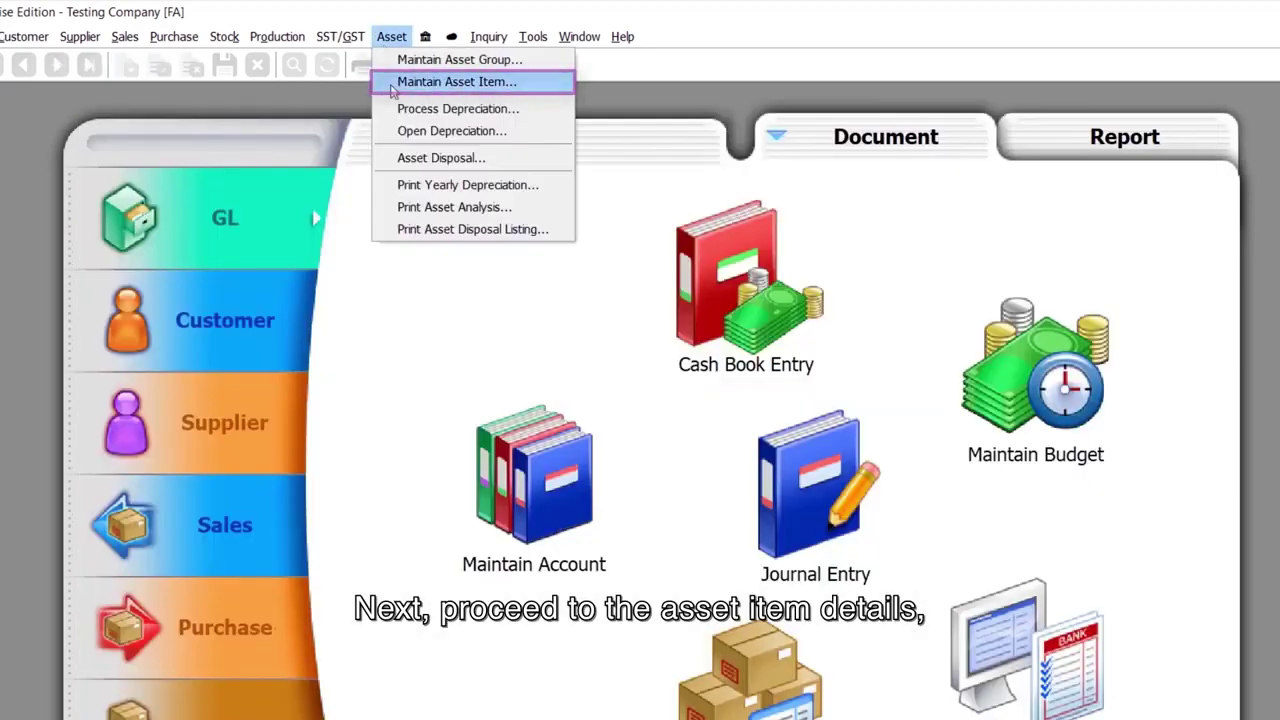
{"action": "left_click", "coordinate": [392, 82]}
{"action": "left_click", "coordinate": [1195, 152]}
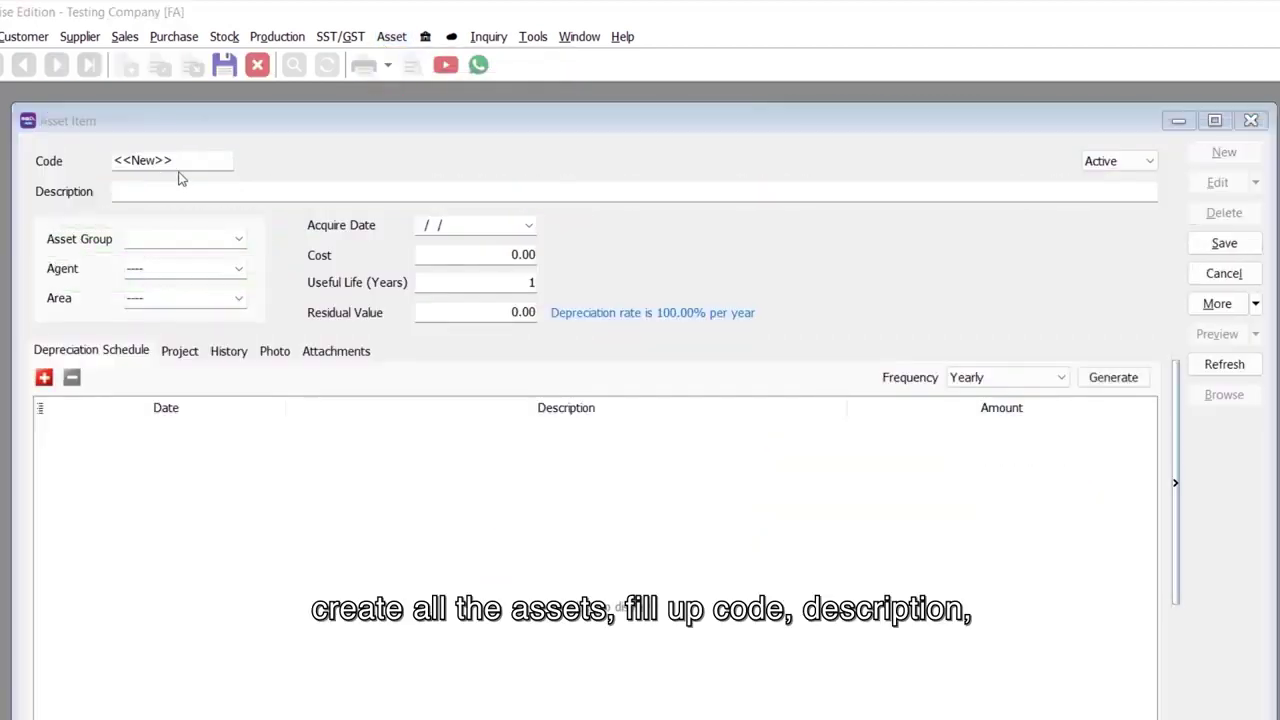
{"action": "type", "text": "MV-BB3359"}
{"action": "key", "text": "Tab"}
{"action": "type", "text": "LORRY ISUZU BB3359"}
{"action": "left_click", "coordinate": [238, 240]}
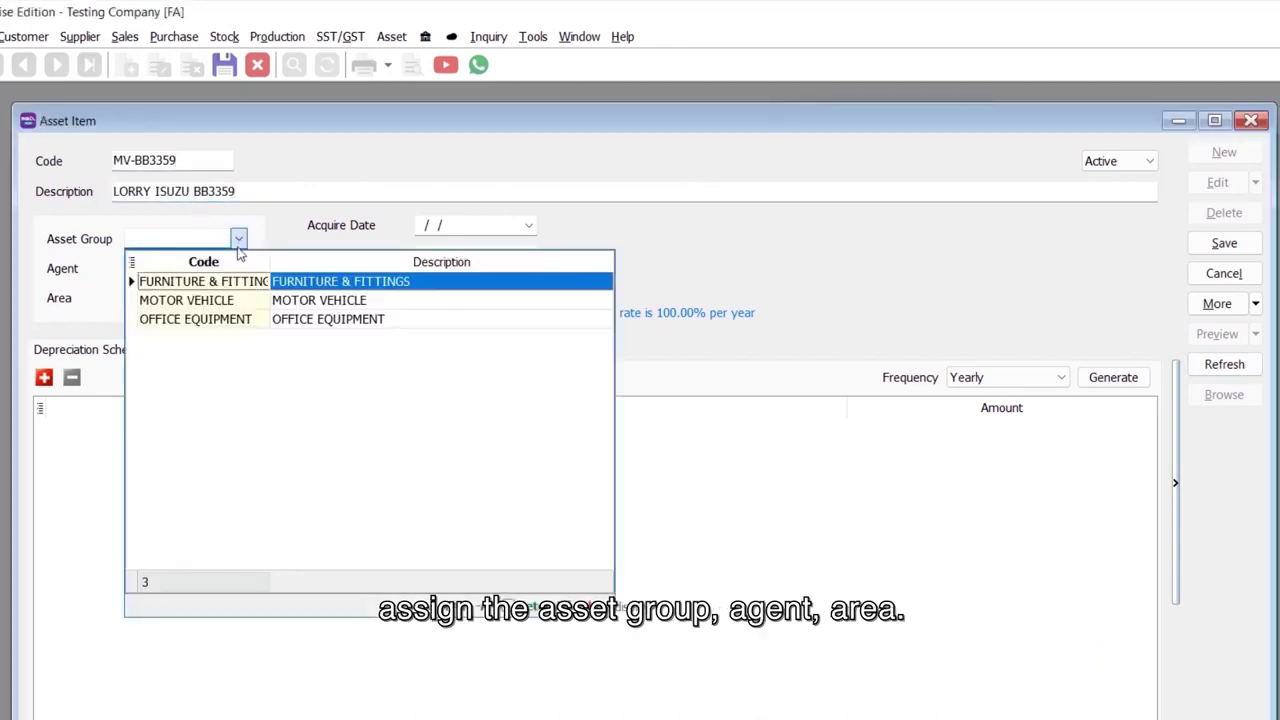
{"action": "left_click", "coordinate": [228, 299]}
{"action": "left_click", "coordinate": [476, 230]}
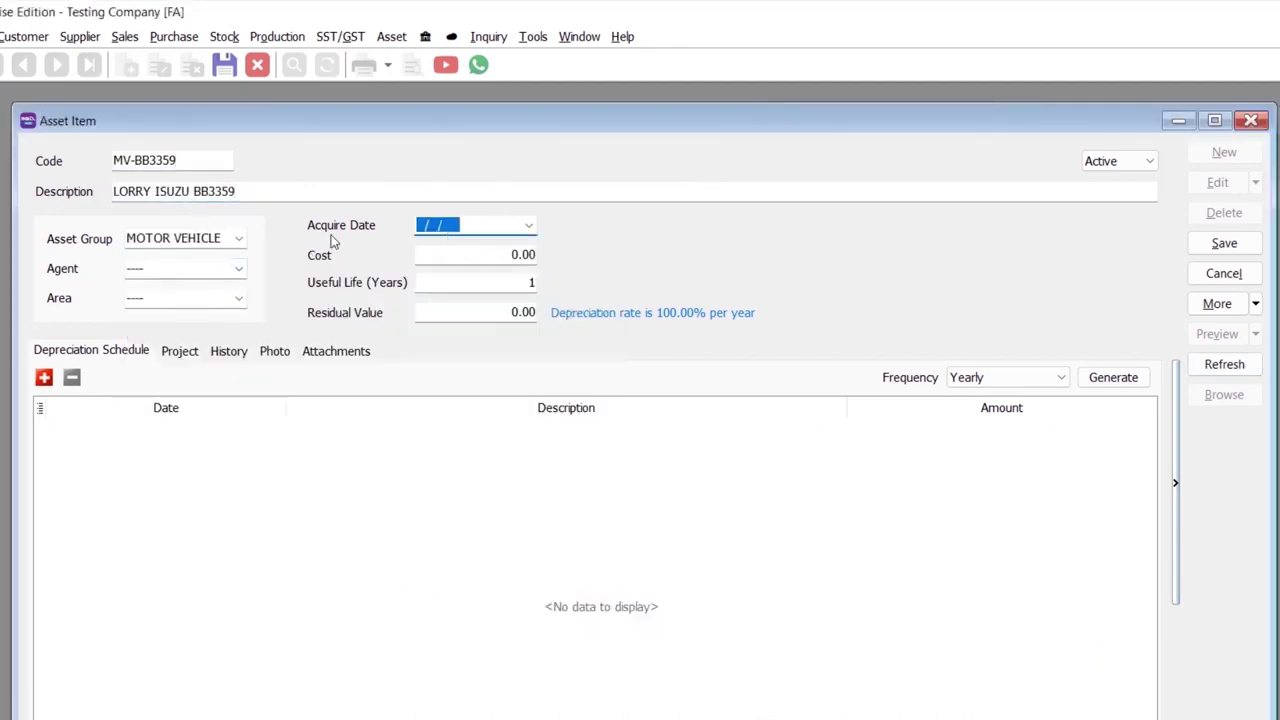
{"action": "type", "text": "01012021"}
{"action": "left_click", "coordinate": [419, 256]}
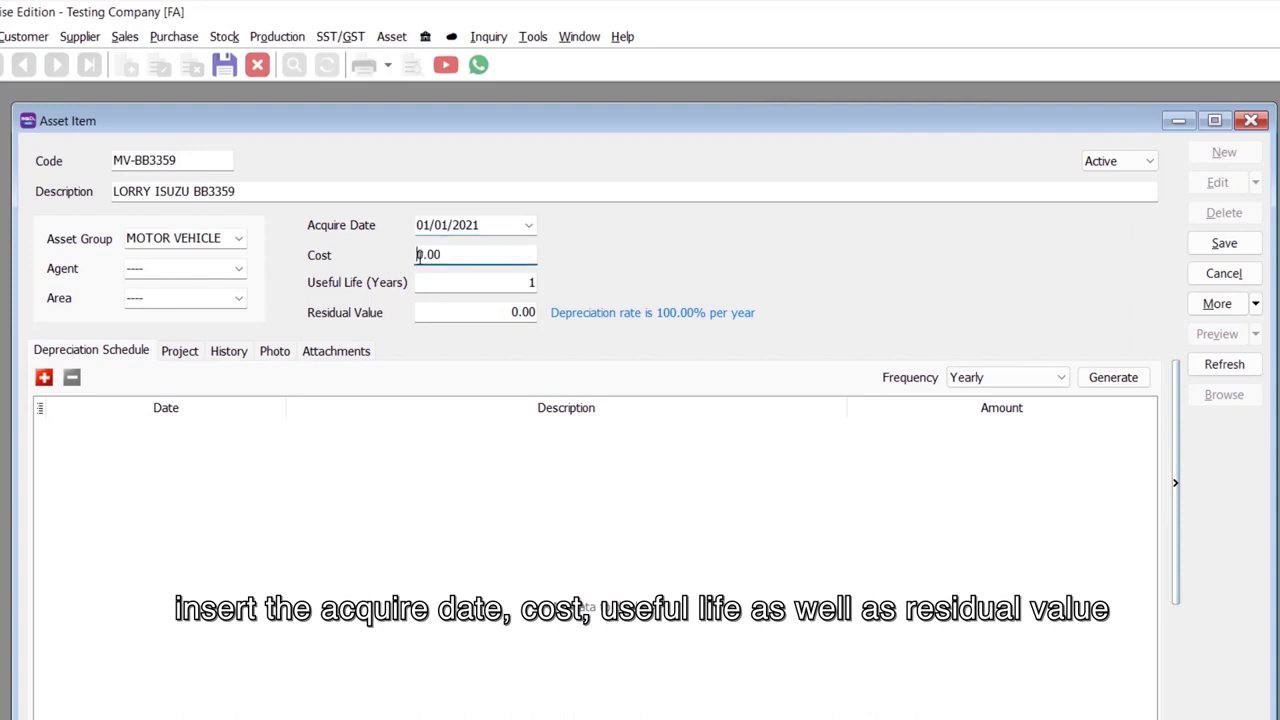
{"action": "key", "text": "Tab"}
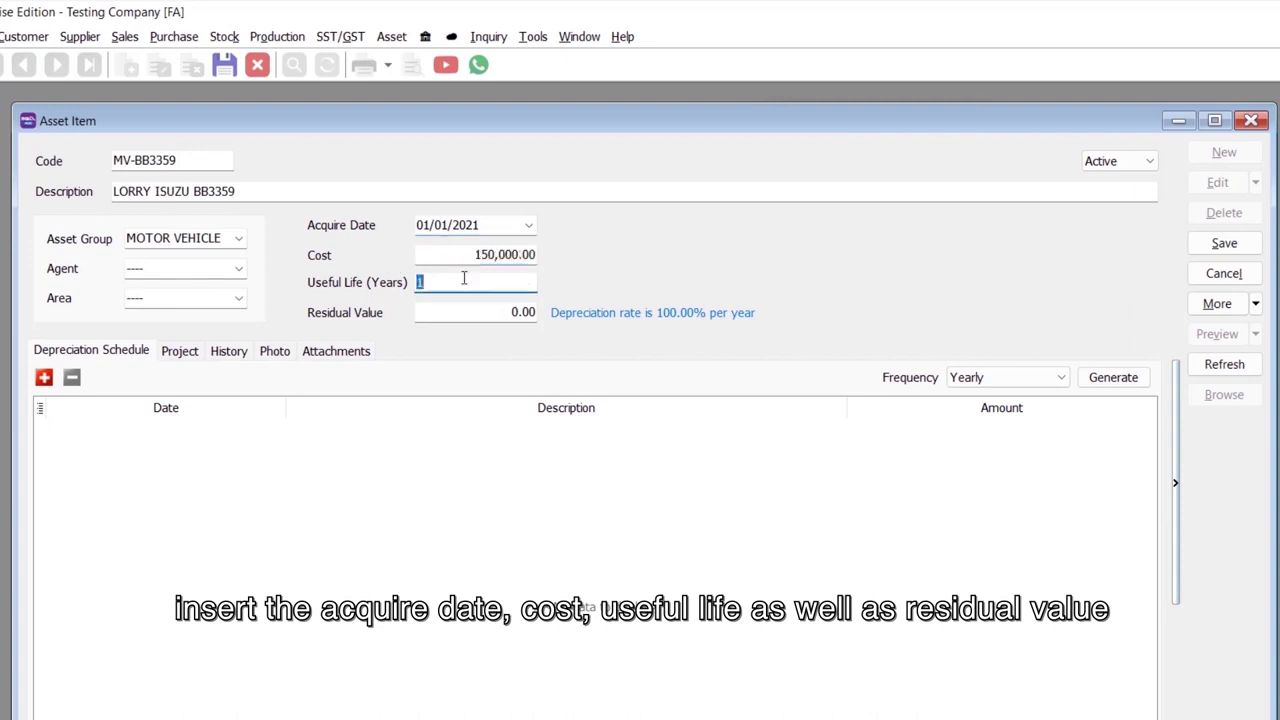
- Generate a monthly depreciation schedule starting 31/01/2021 and save the asset
{"action": "left_click", "coordinate": [990, 377]}
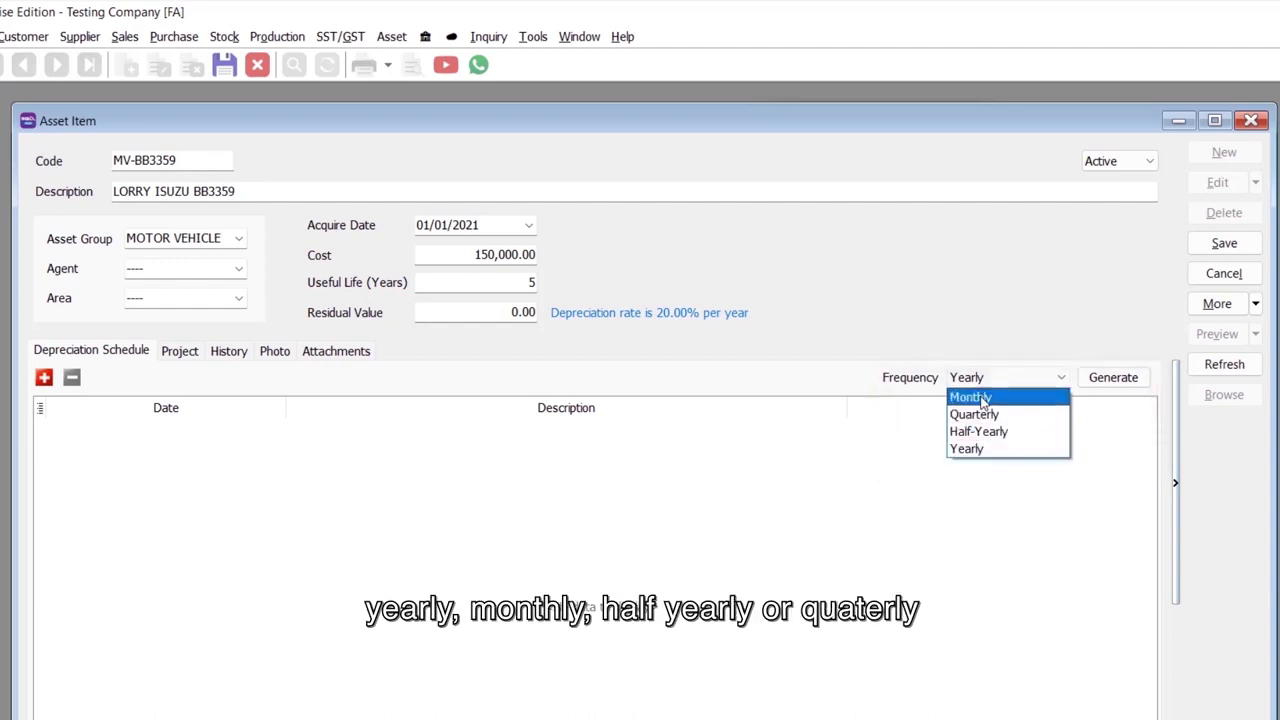
{"action": "left_click", "coordinate": [990, 397]}
{"action": "left_click", "coordinate": [1128, 382]}
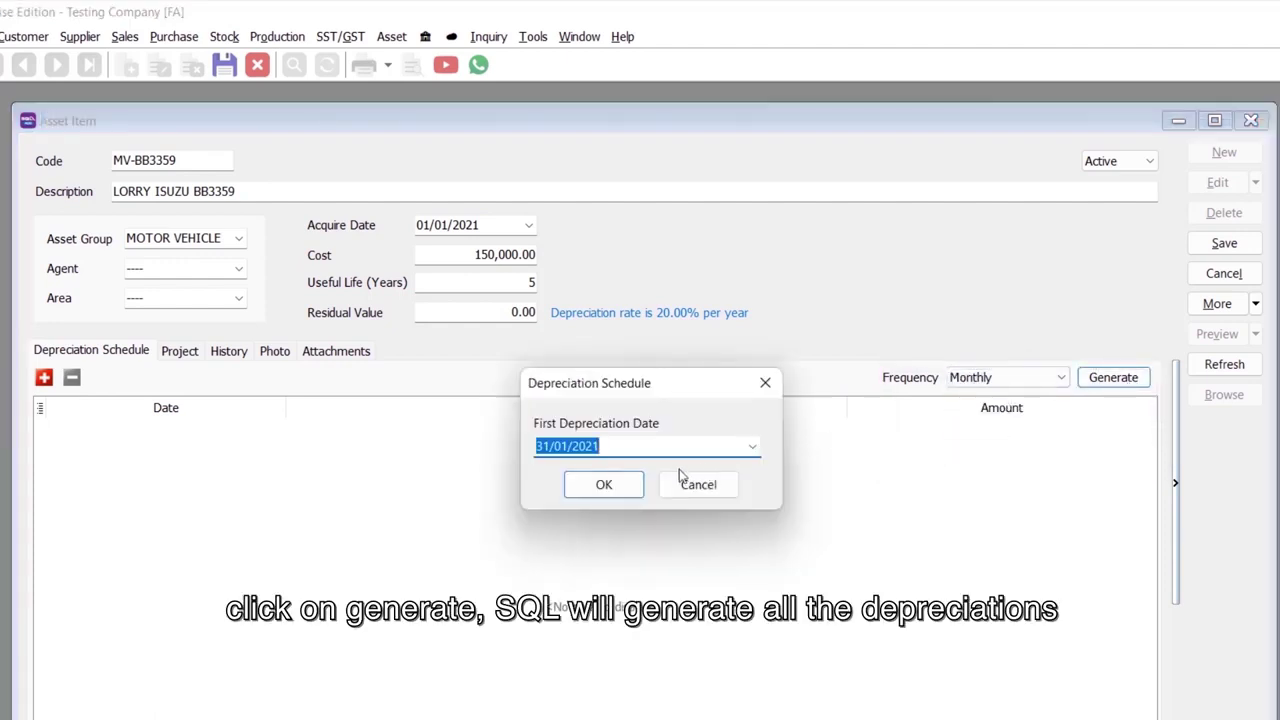
{"action": "left_click", "coordinate": [603, 486]}
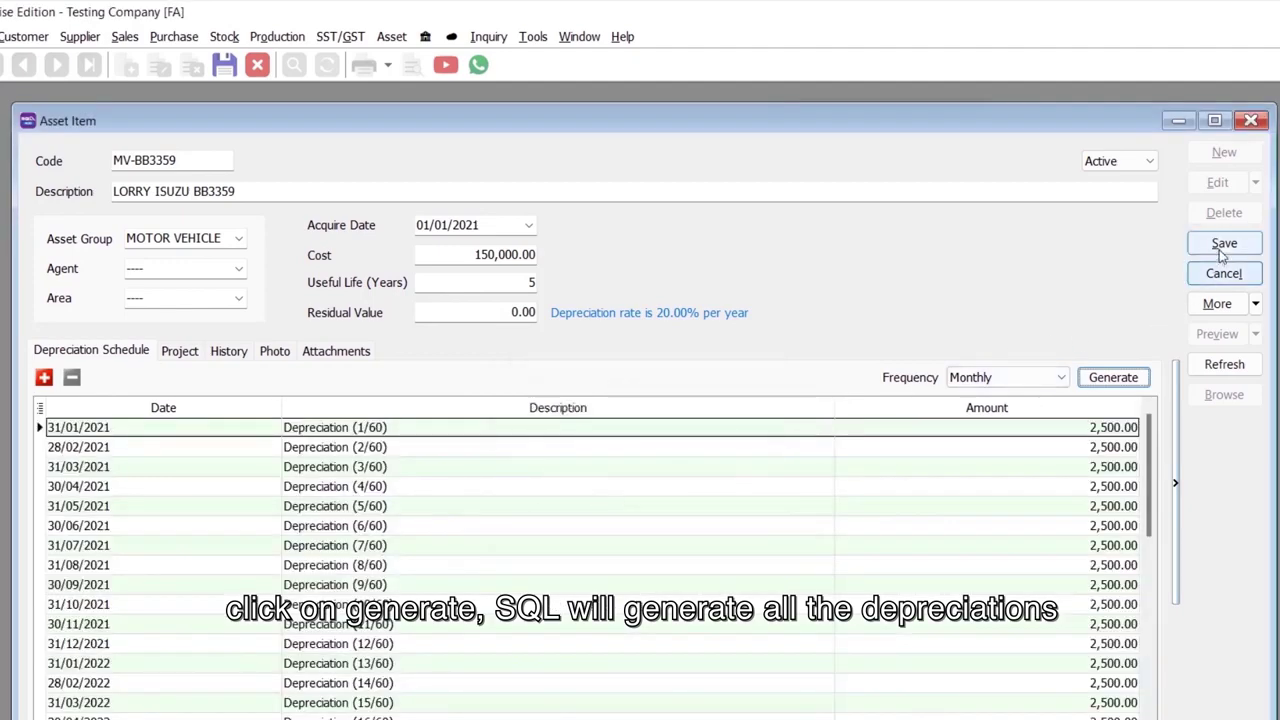
{"action": "left_click", "coordinate": [1222, 247]}
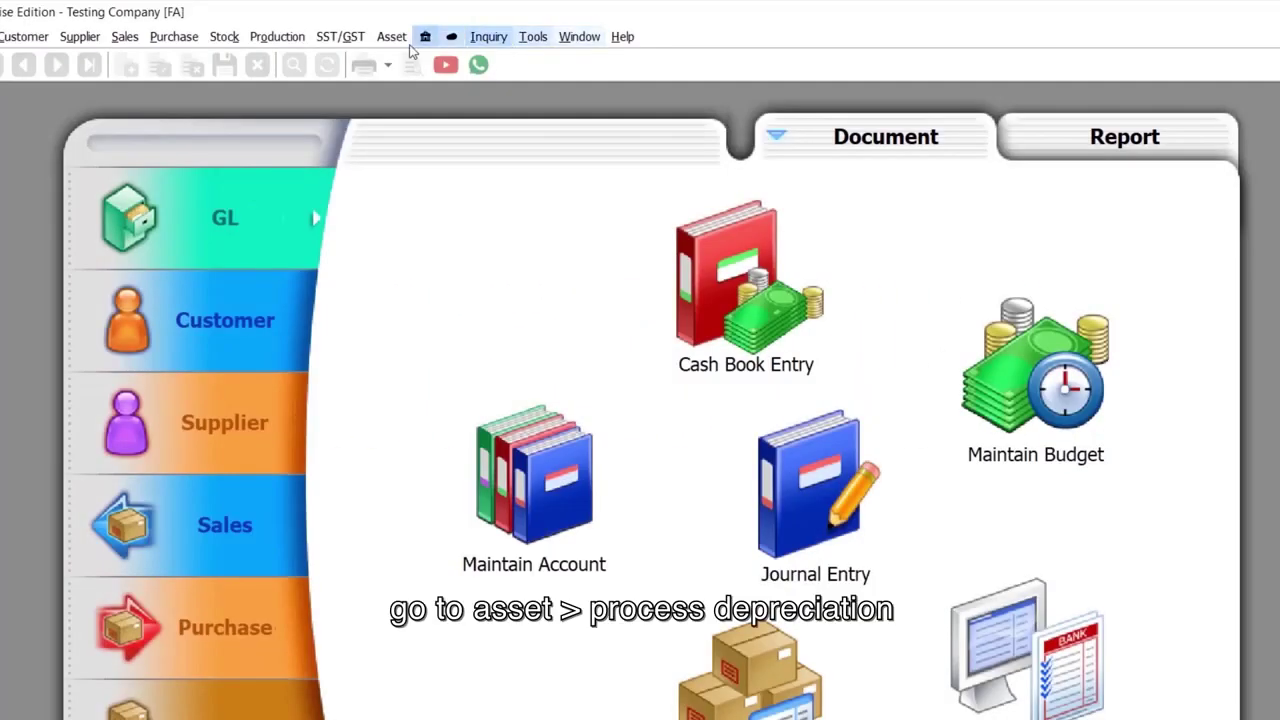
- Process depreciation to 31/12/2021, grouped by asset group, and save it as journal JV-00025
{"action": "left_click", "coordinate": [394, 37]}
{"action": "left_click", "coordinate": [406, 112]}
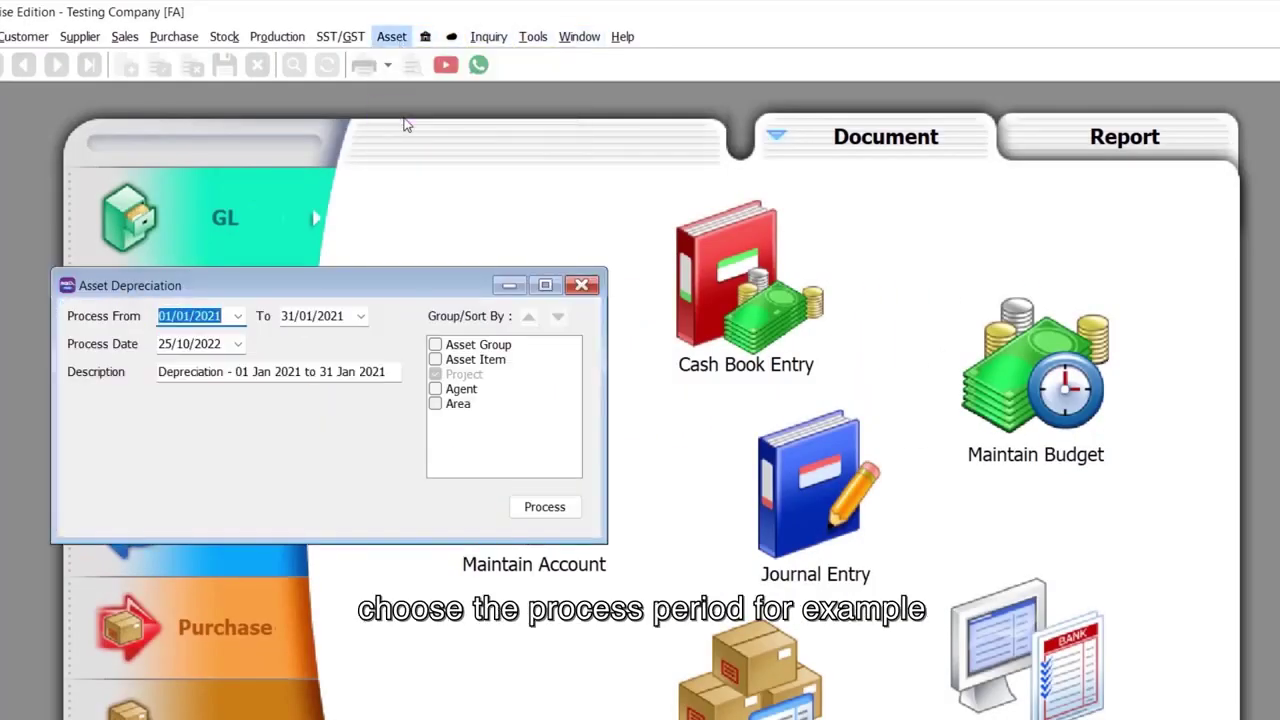
{"action": "left_click", "coordinate": [281, 318]}
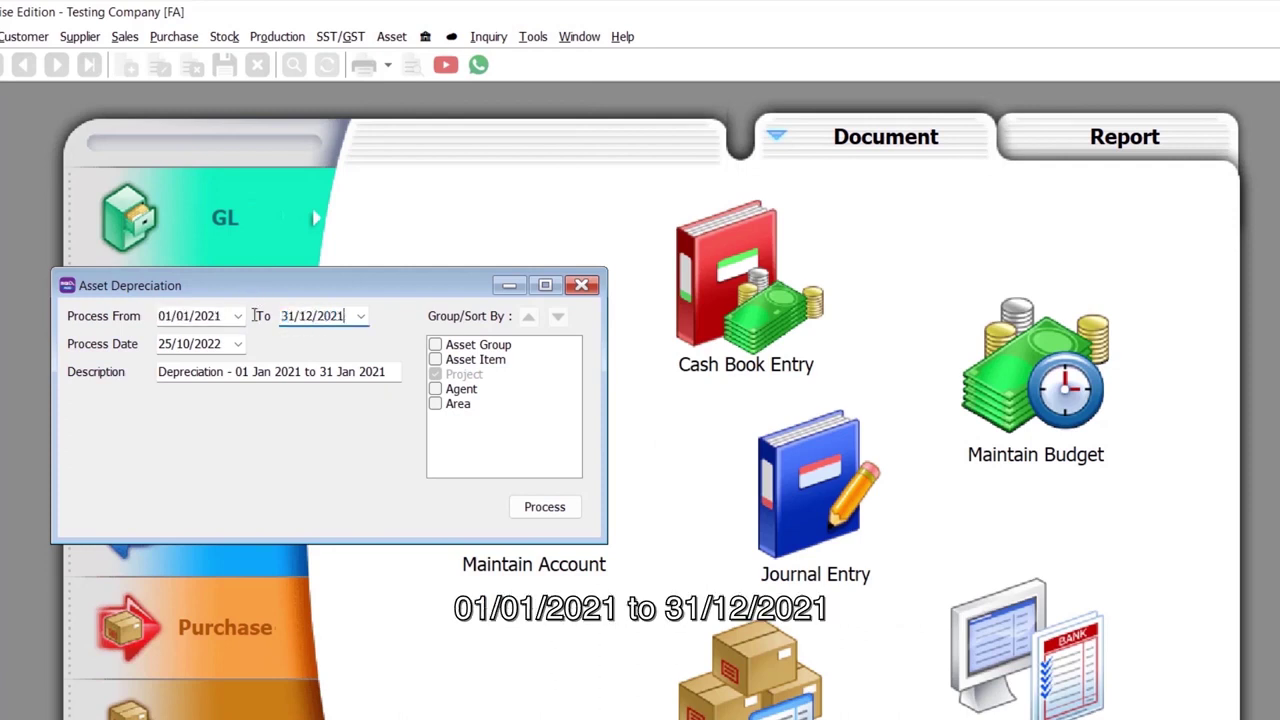
{"action": "left_click", "coordinate": [196, 343]}
{"action": "type", "text": "31122021"}
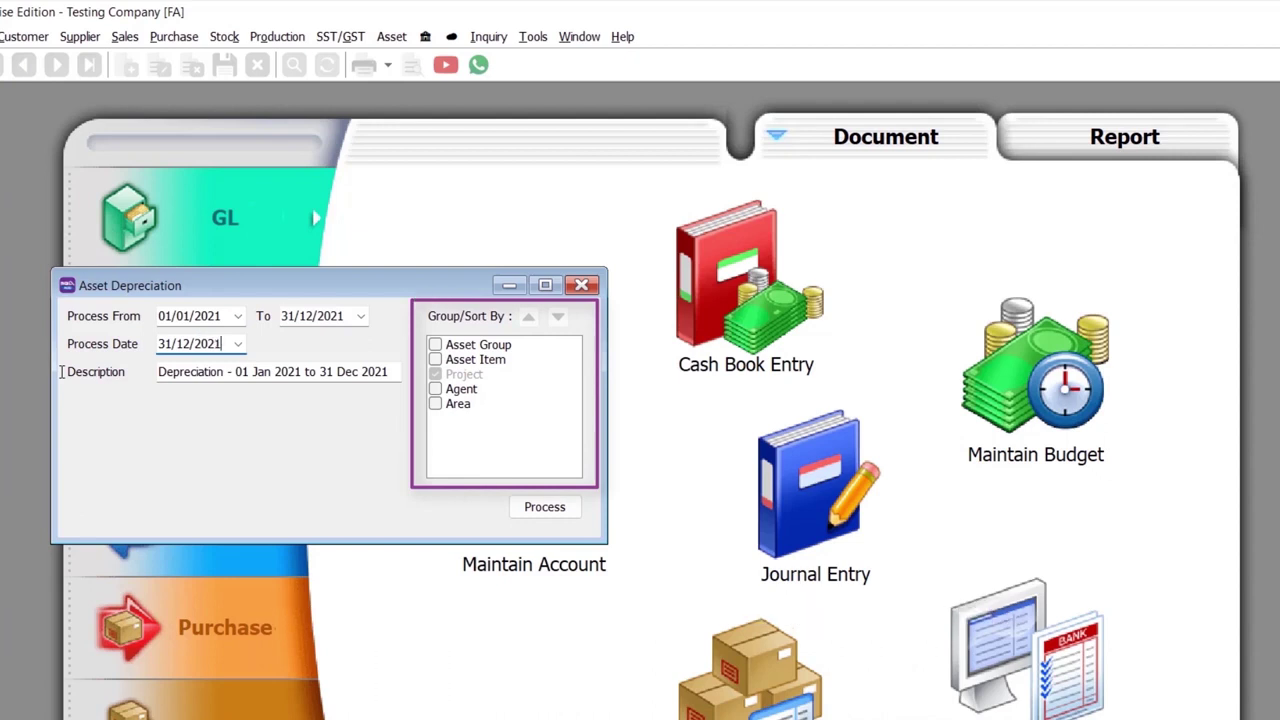
{"action": "left_click", "coordinate": [470, 344]}
{"action": "left_click", "coordinate": [544, 506]}
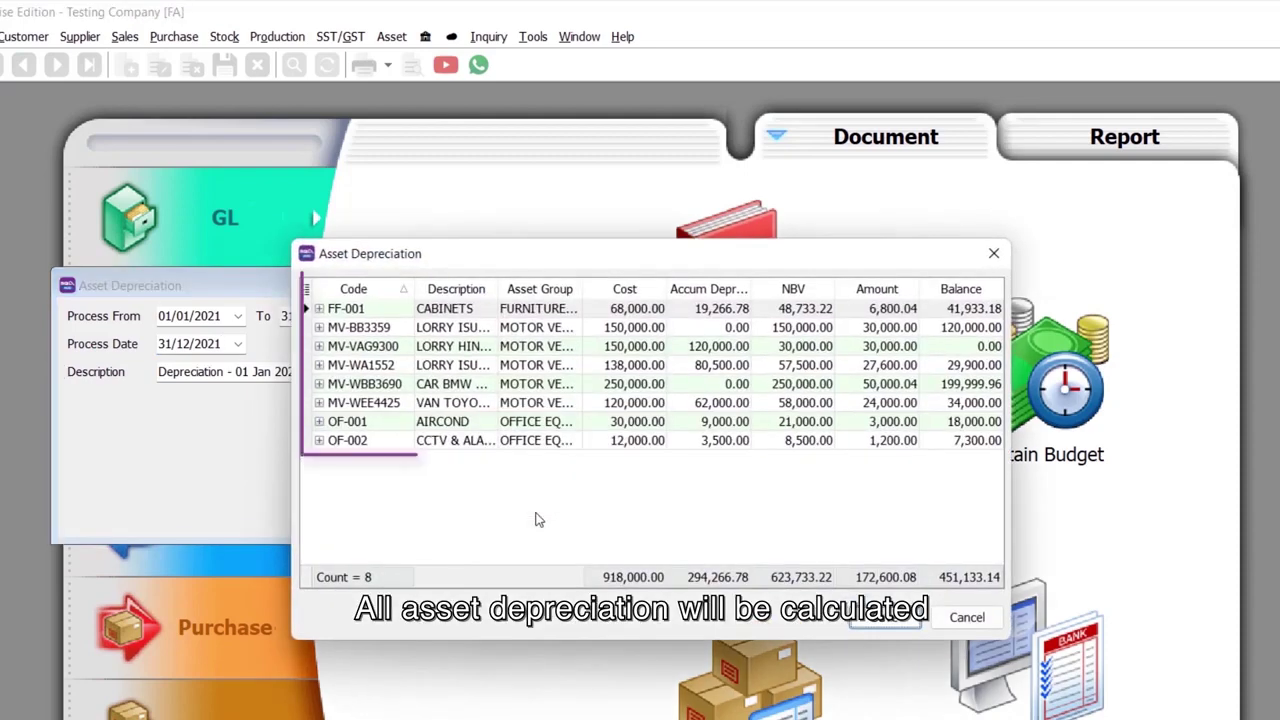
{"action": "left_click", "coordinate": [886, 620]}
- Review journal JV-00025 for the 2021 depreciation, then close it
{"action": "left_click", "coordinate": [631, 455]}
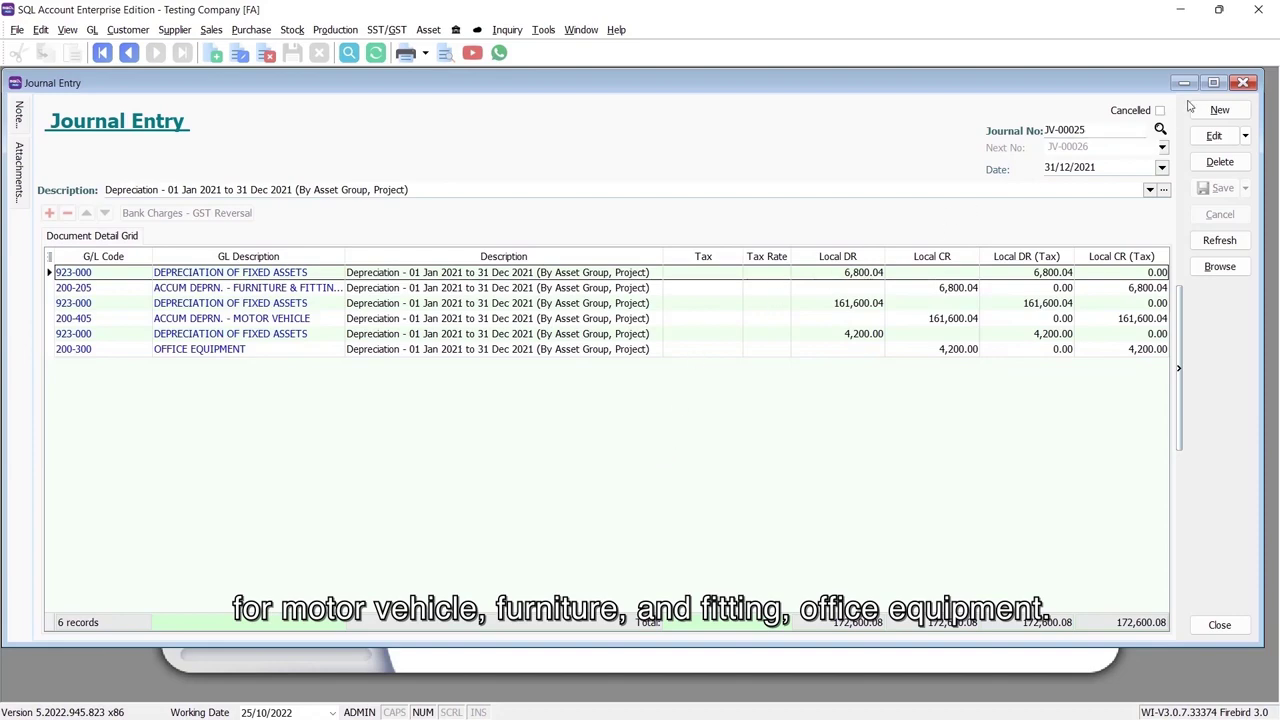
{"action": "left_click", "coordinate": [1242, 82]}
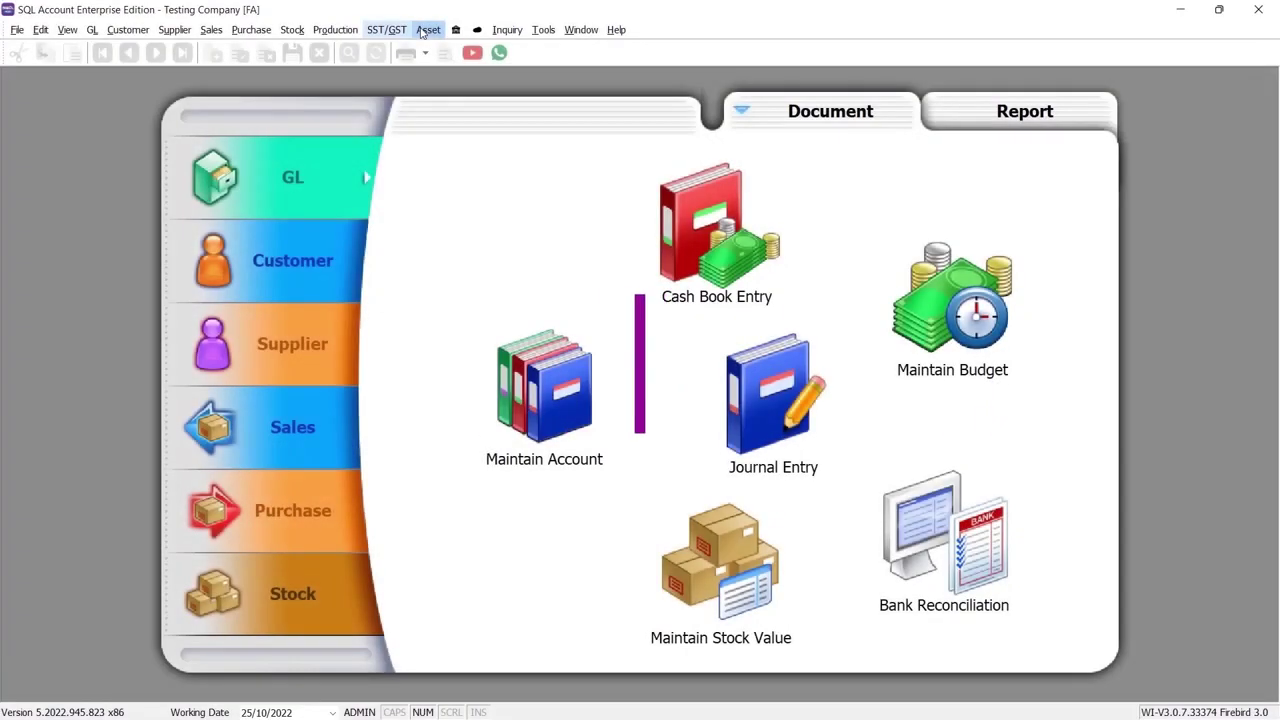
{"action": "left_click", "coordinate": [425, 30]}
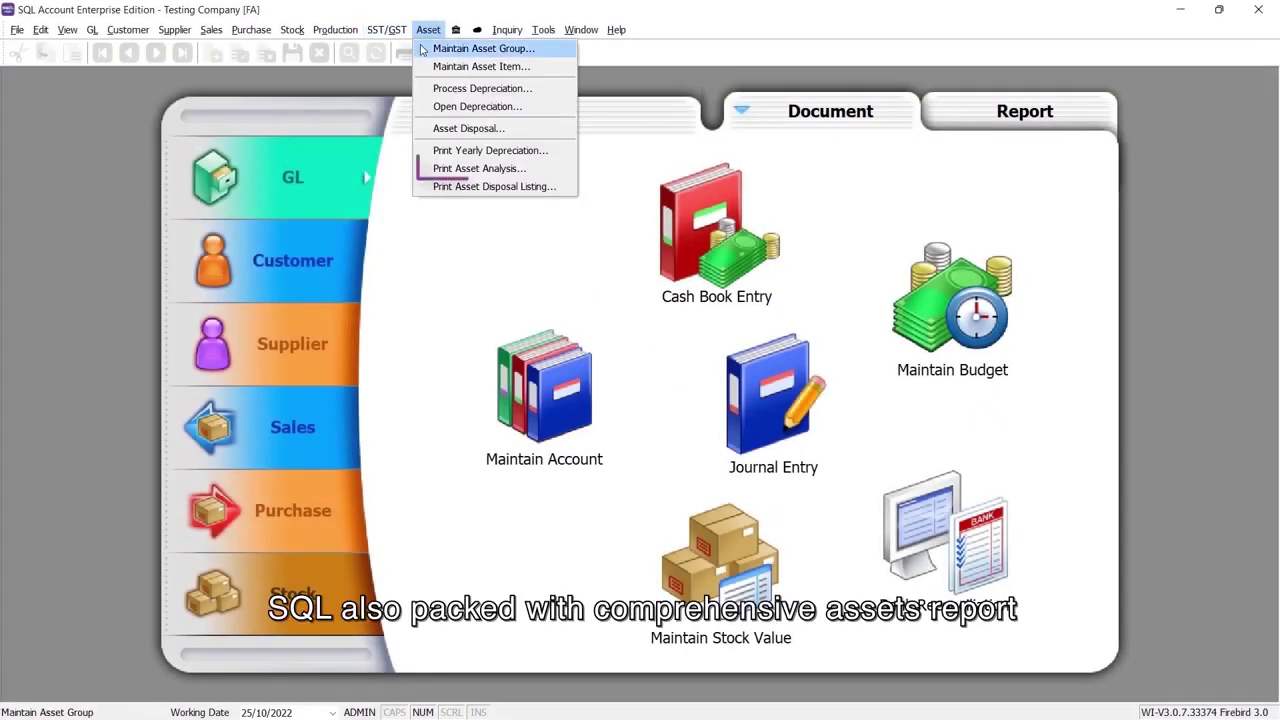
- Run the yearly five-column Asset Analysis report and regroup it by asset item
{"action": "left_click", "coordinate": [431, 172]}
{"action": "left_click", "coordinate": [312, 135]}
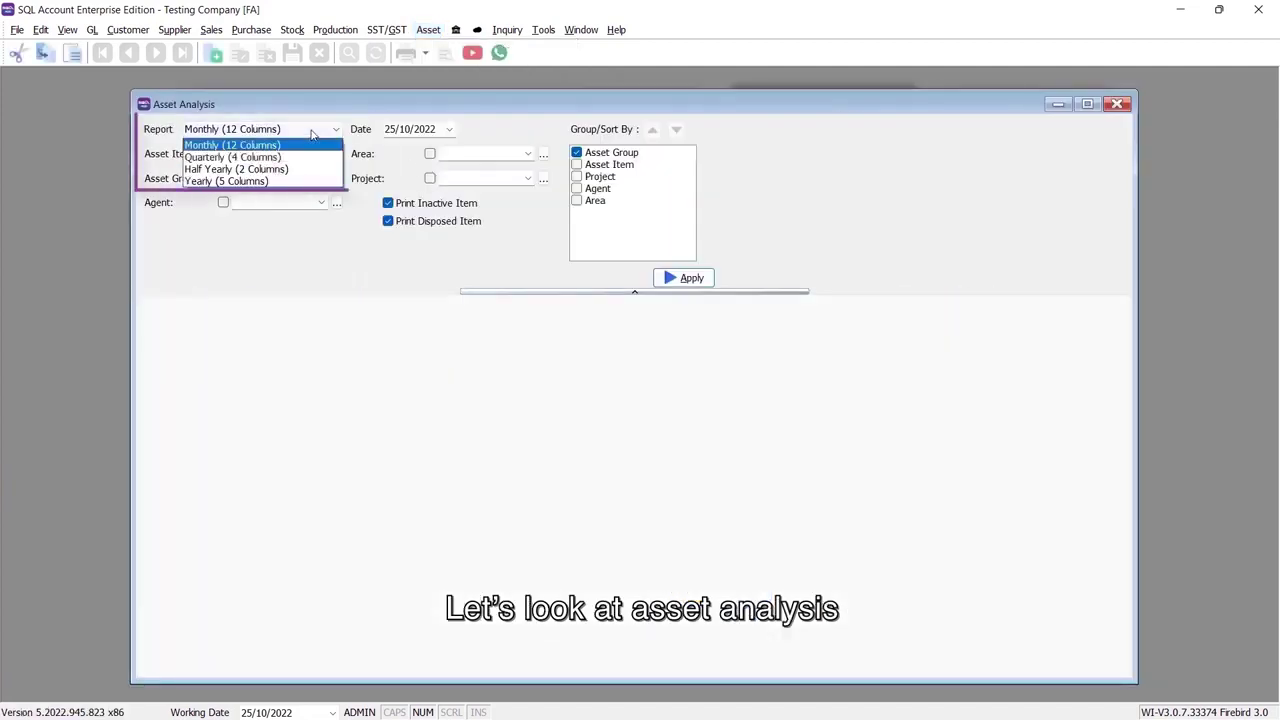
{"action": "left_click", "coordinate": [291, 181]}
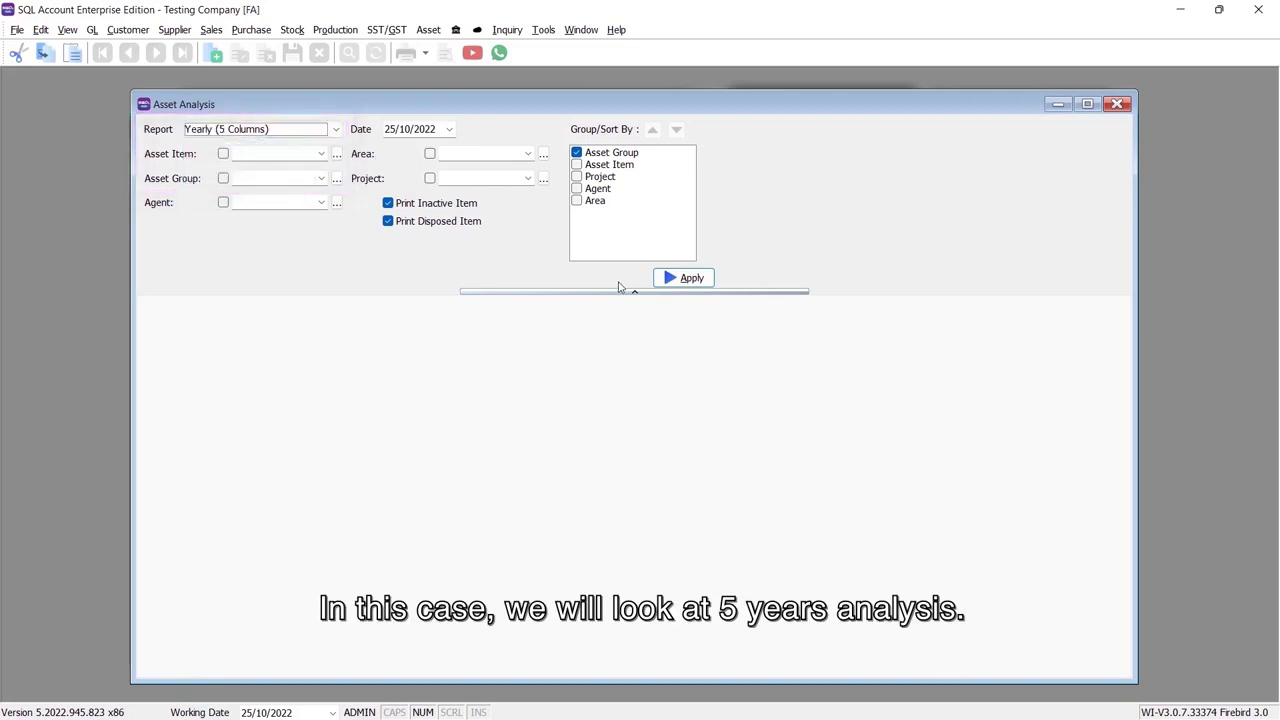
{"action": "left_click", "coordinate": [674, 283]}
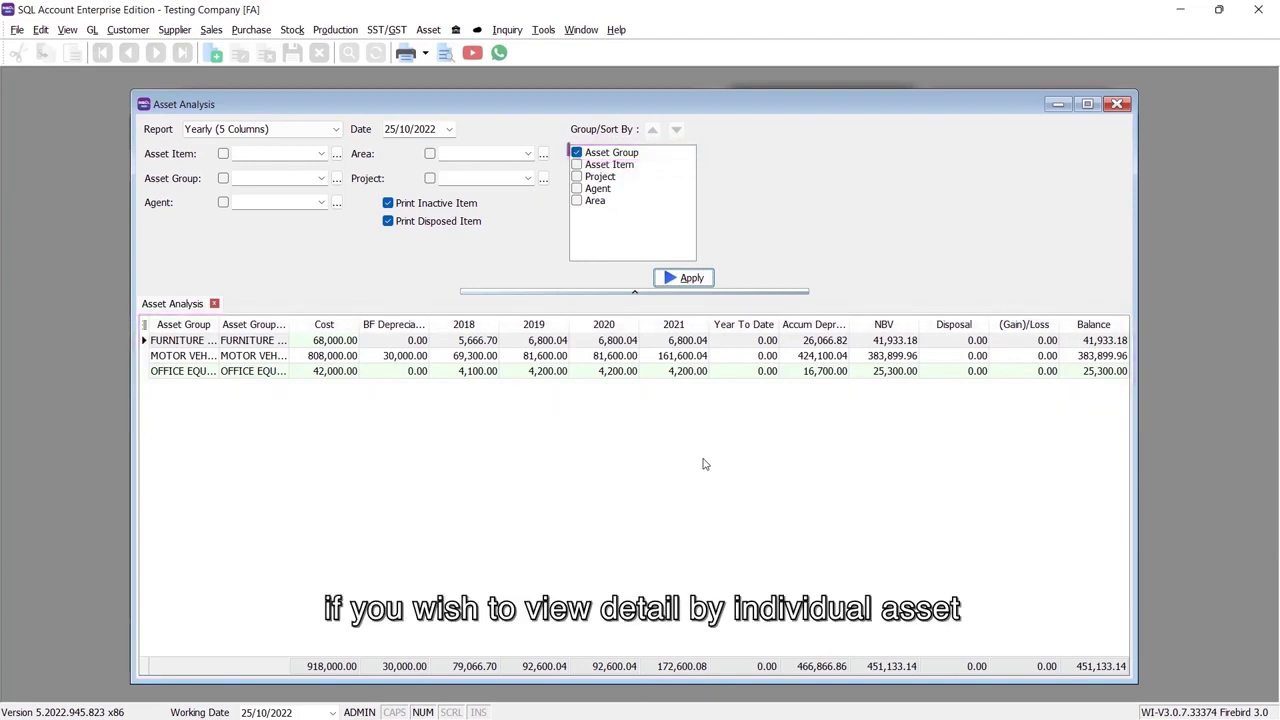
{"action": "left_click", "coordinate": [577, 153]}
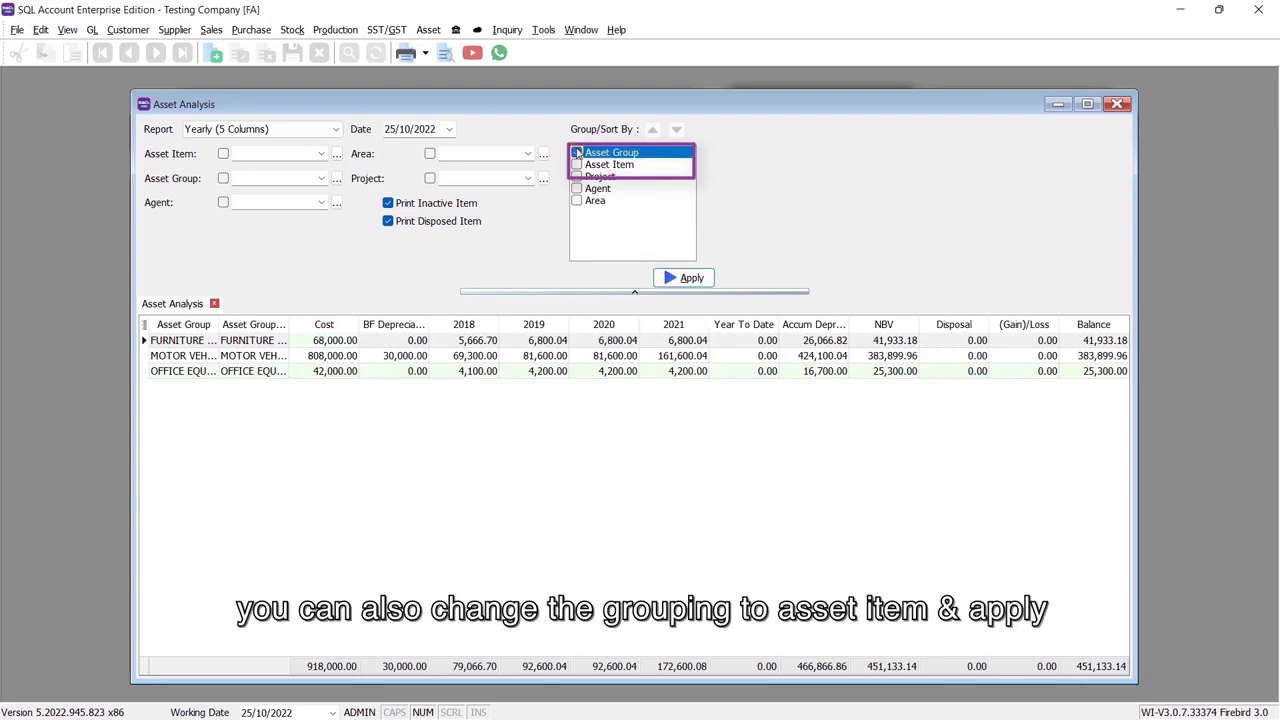
{"action": "left_click", "coordinate": [577, 165]}
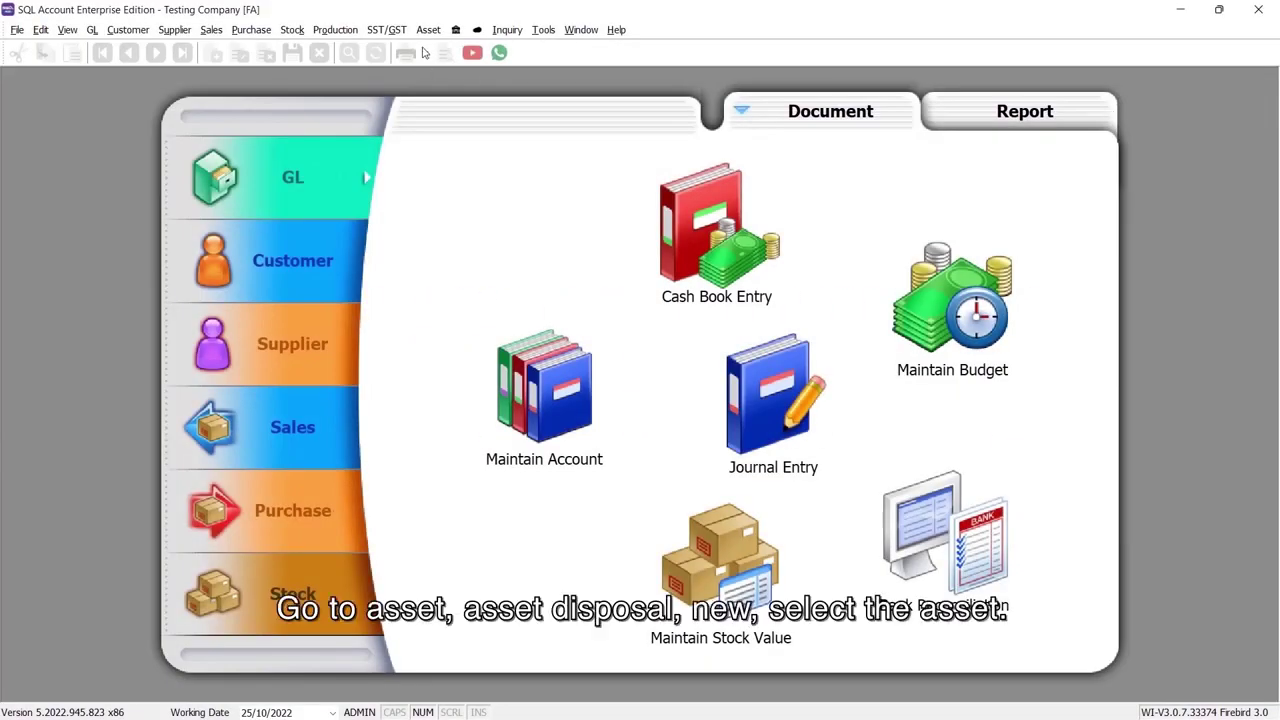
{"action": "left_click", "coordinate": [428, 29]}
{"action": "left_click", "coordinate": [428, 130]}
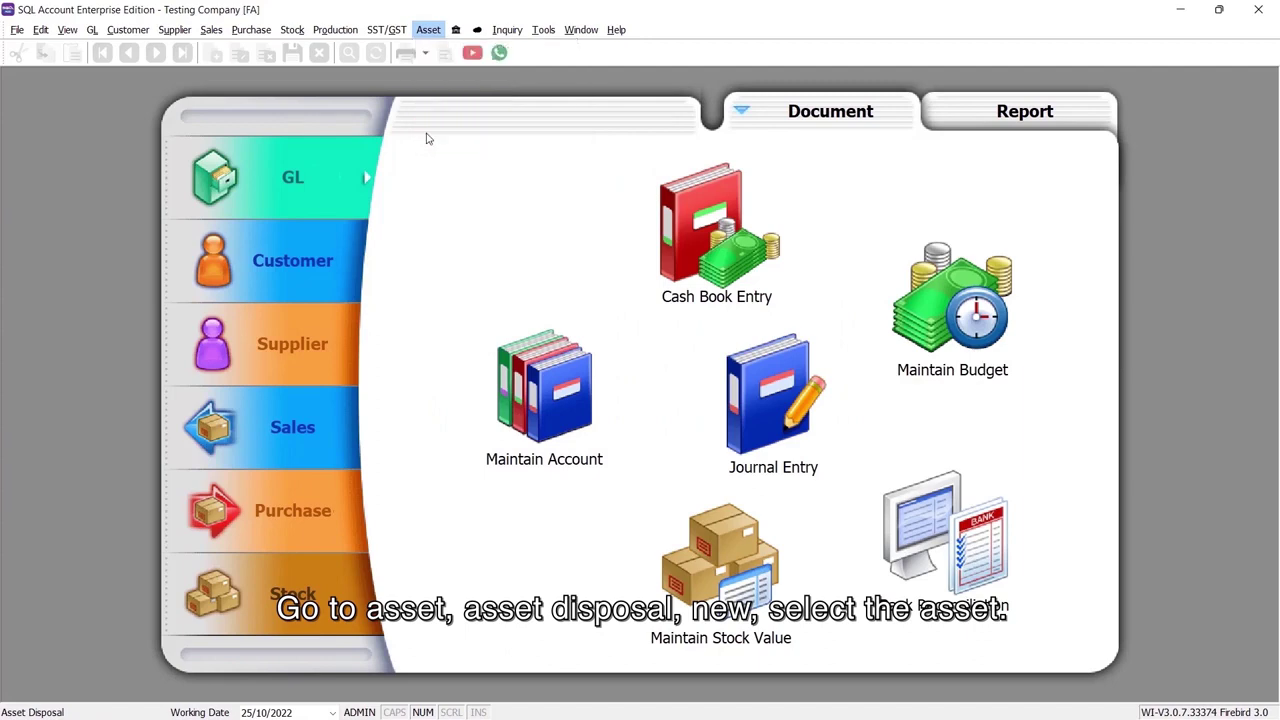
{"action": "left_click", "coordinate": [1101, 127]}
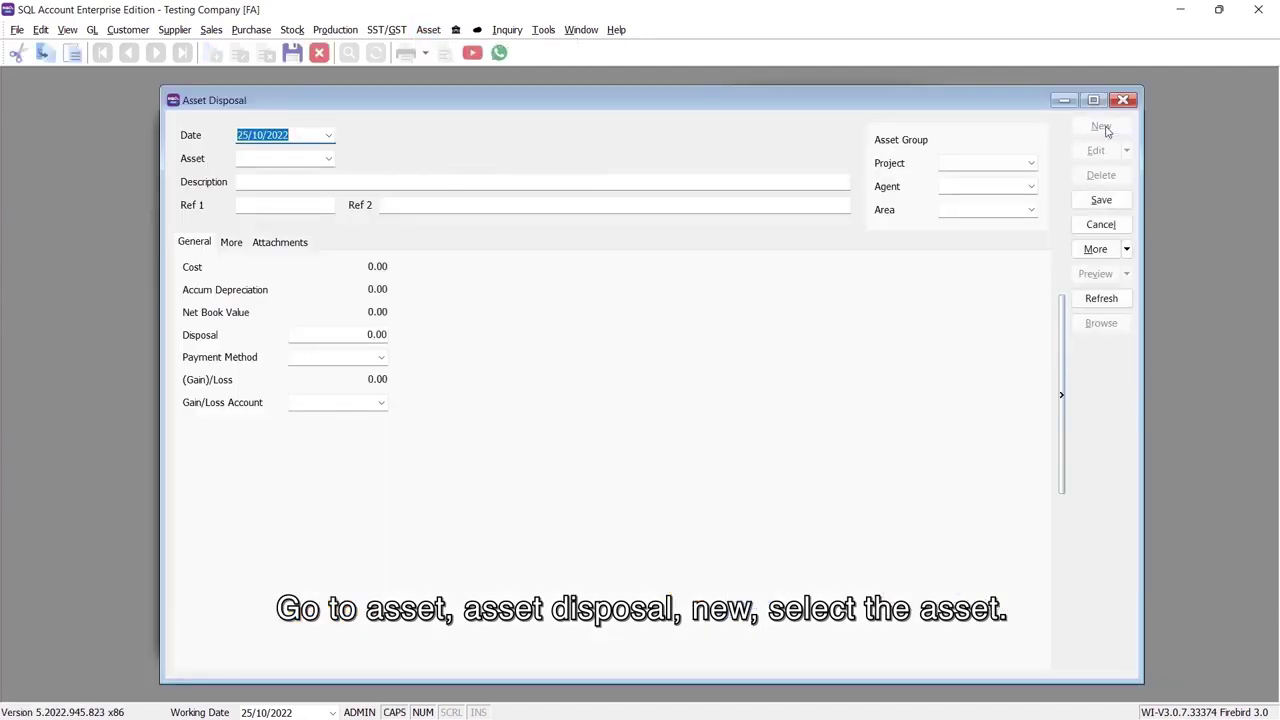
{"action": "left_click", "coordinate": [328, 159]}
{"action": "left_click", "coordinate": [340, 244]}
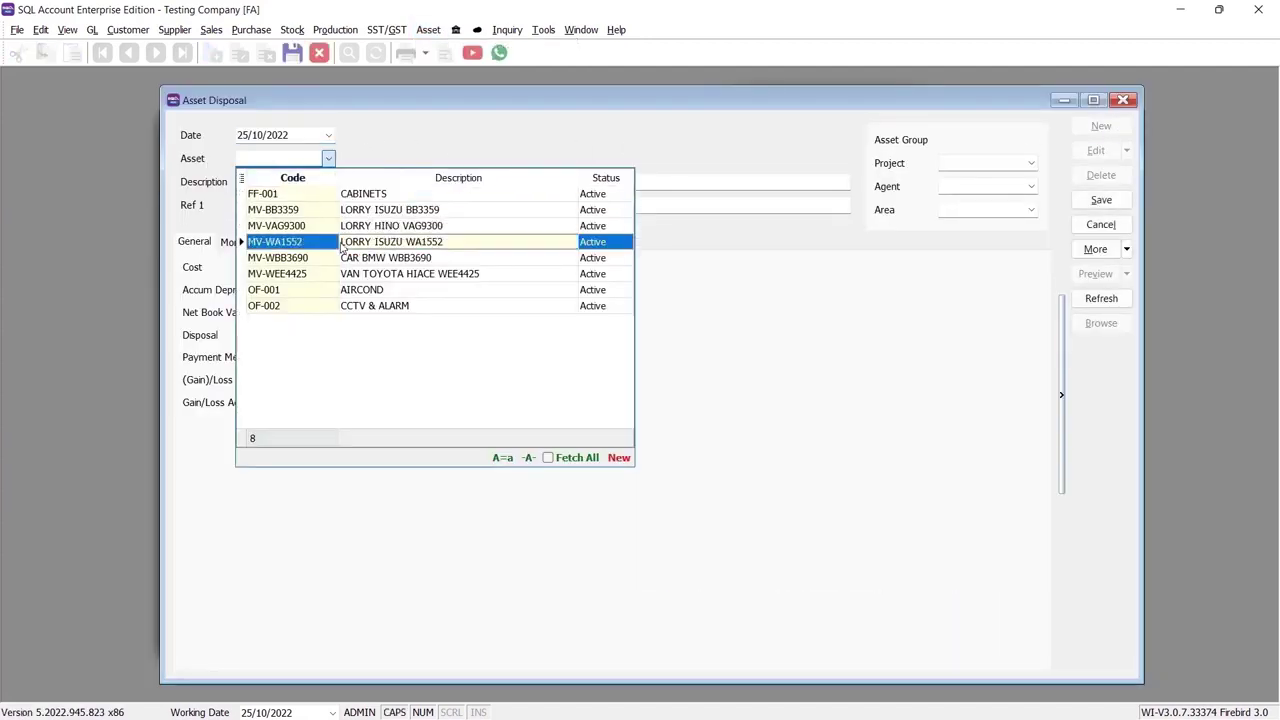
{"action": "left_click", "coordinate": [340, 244]}
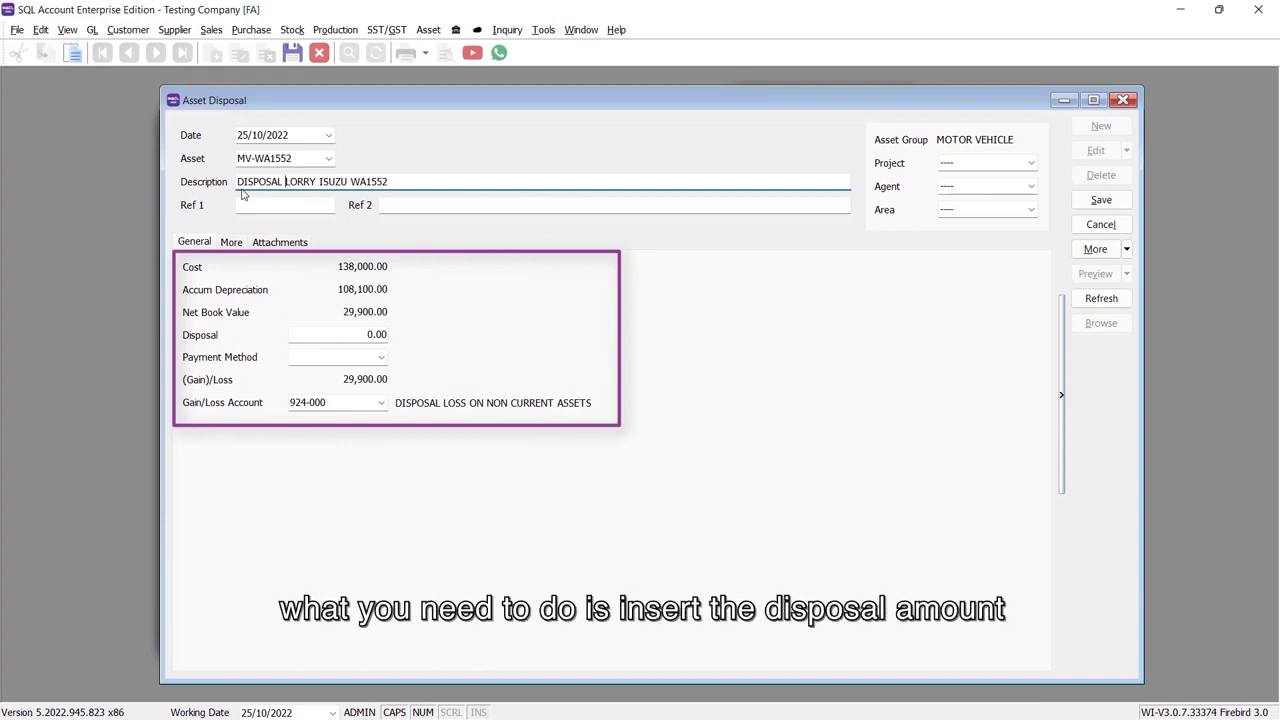
{"action": "left_click", "coordinate": [314, 339]}
{"action": "type", "text": "19000"}
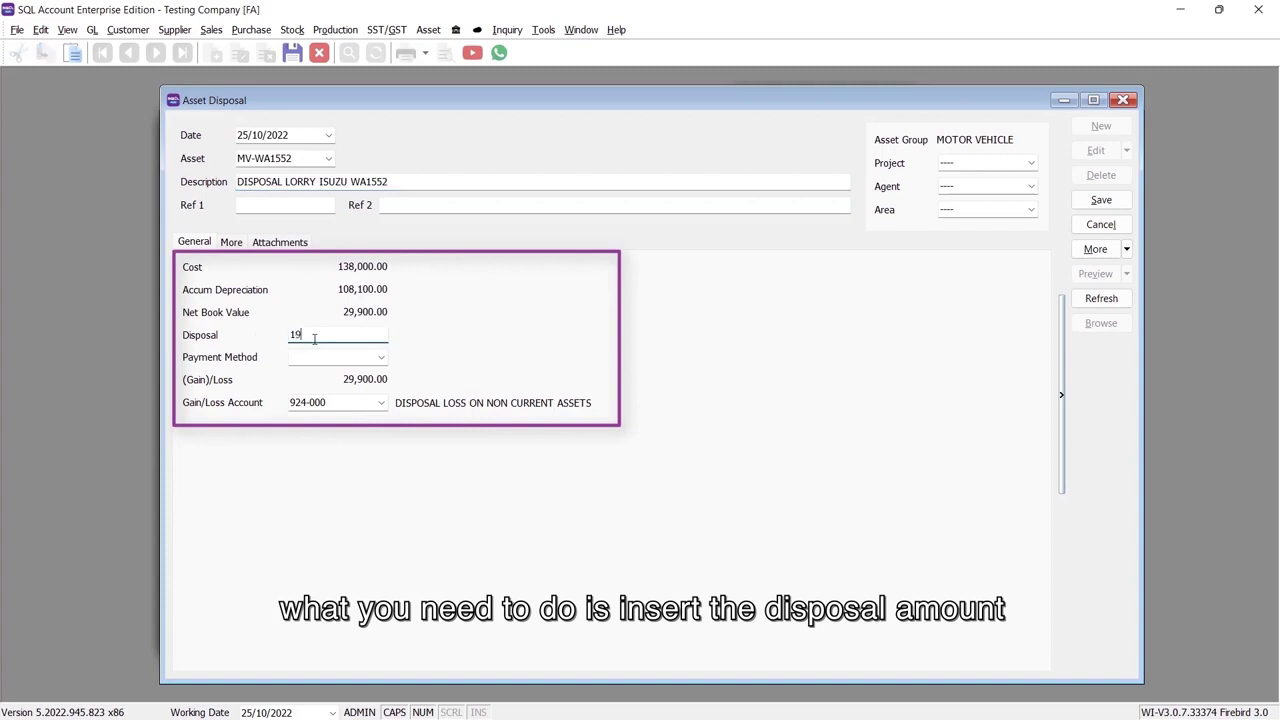
{"action": "left_click", "coordinate": [381, 357]}
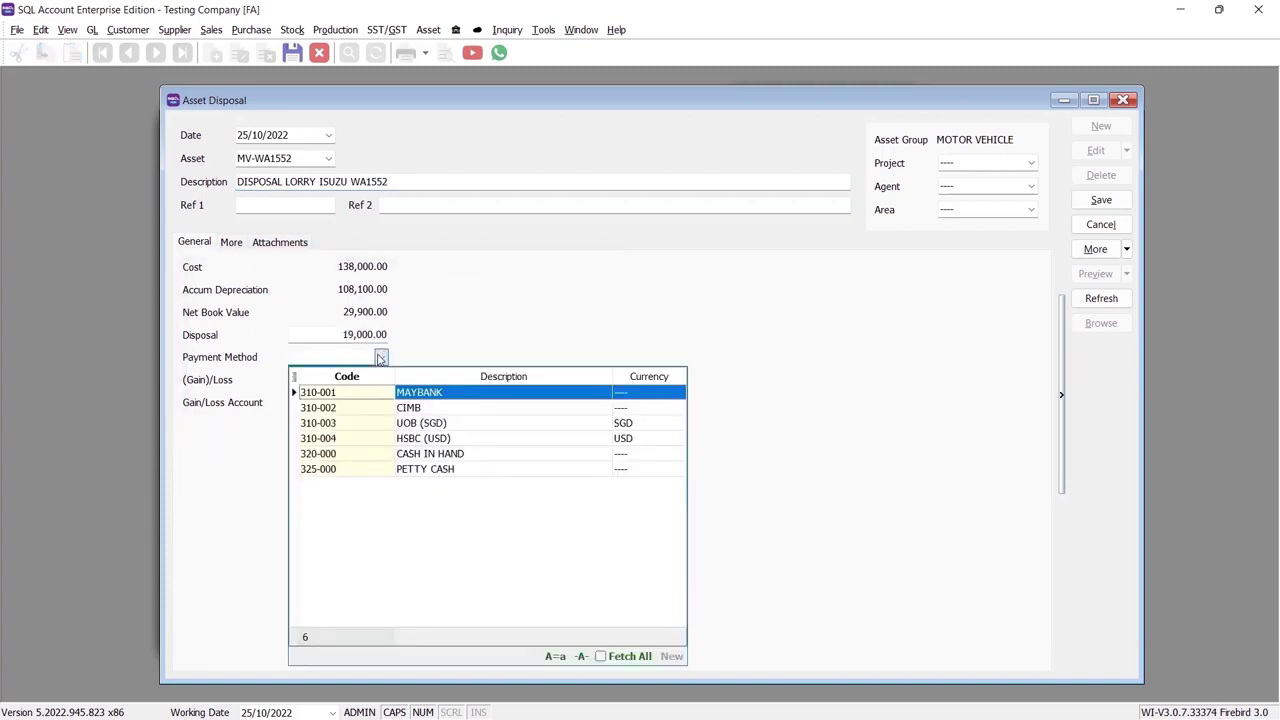
{"action": "left_click", "coordinate": [388, 396]}
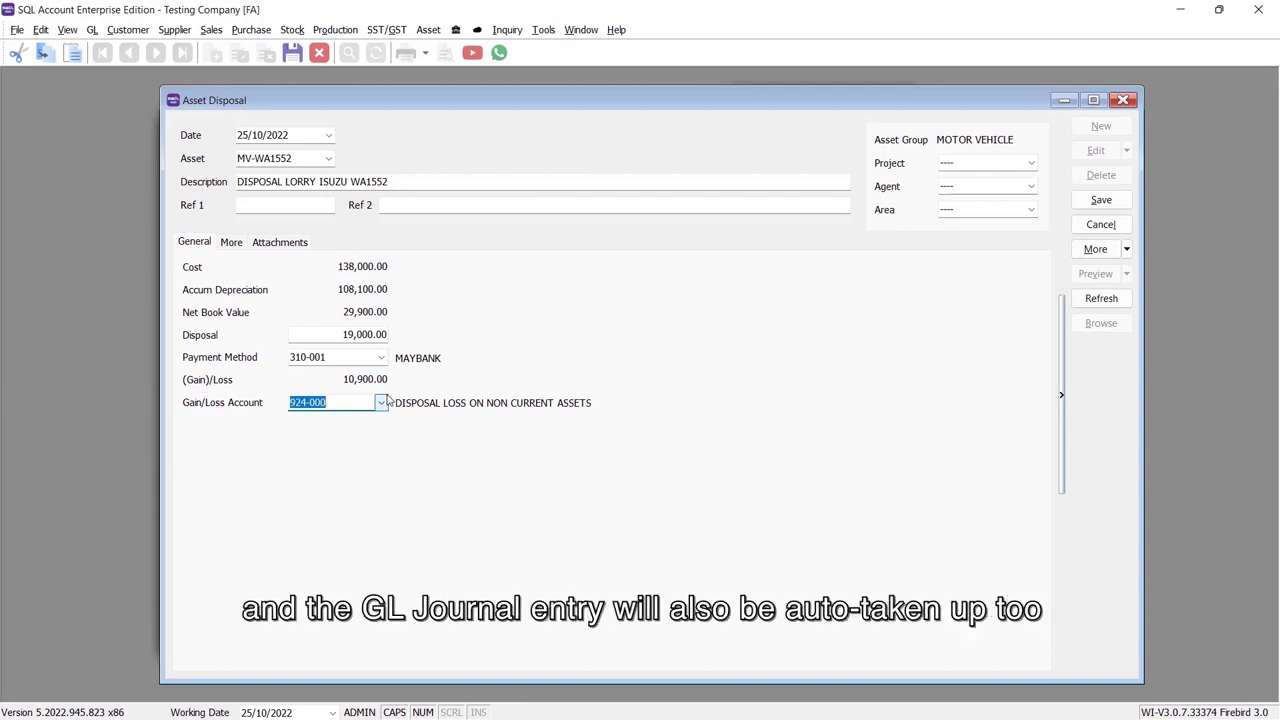
{"action": "left_click", "coordinate": [1100, 201]}
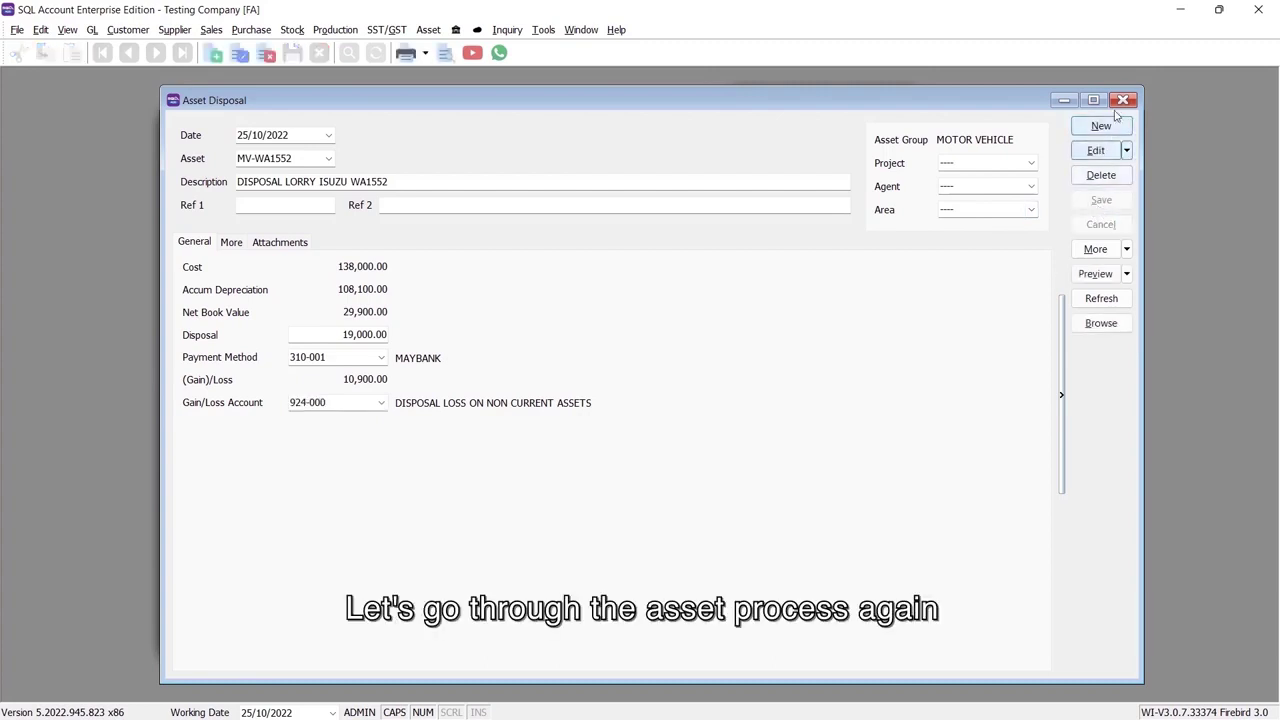
- Process depreciation to 31/12/2022 per asset item and save it as journal JV-00027
{"action": "left_click", "coordinate": [1123, 100]}
{"action": "left_click", "coordinate": [428, 29]}
{"action": "left_click", "coordinate": [431, 94]}
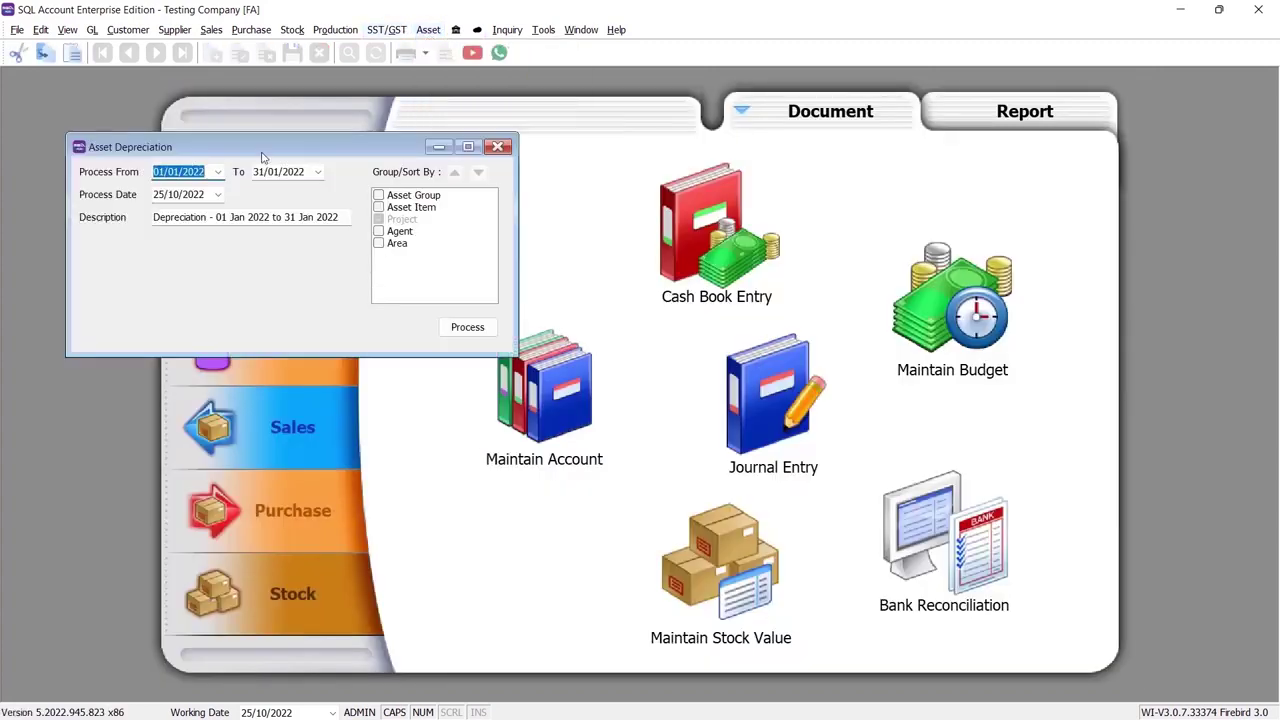
{"action": "key", "text": "Tab"}
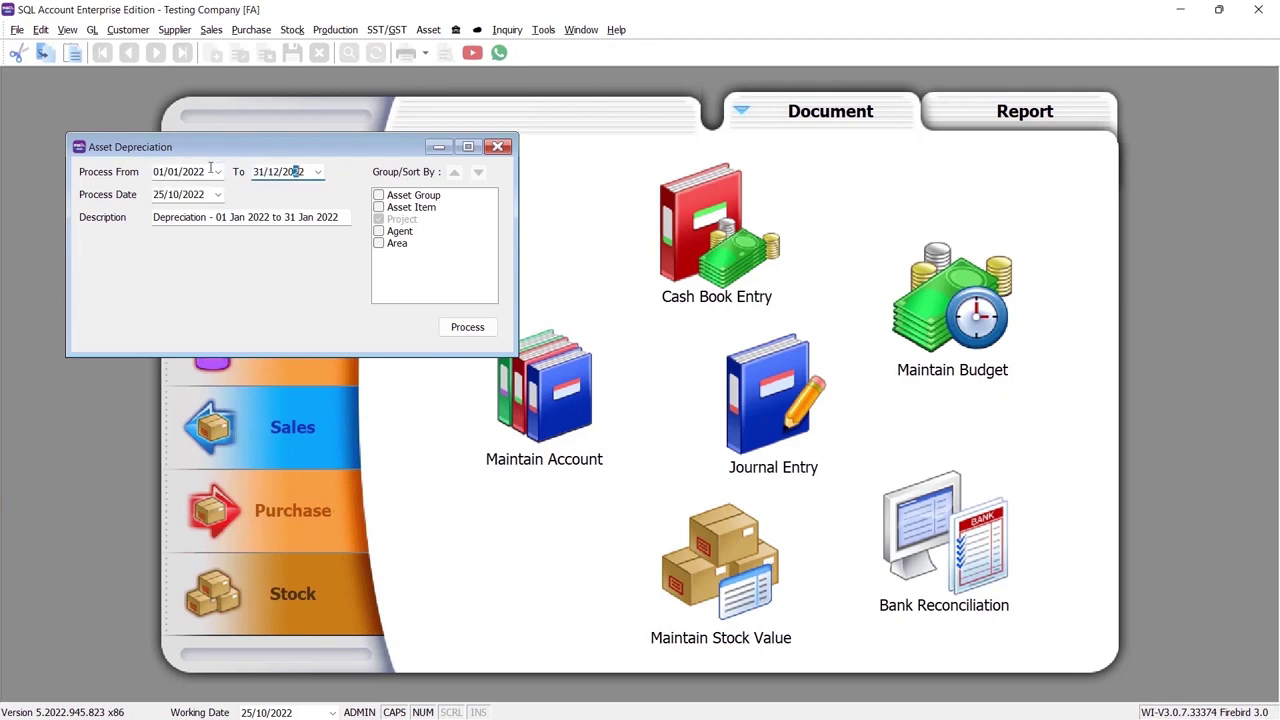
{"action": "key", "text": "Tab"}
{"action": "type", "text": "31122022"}
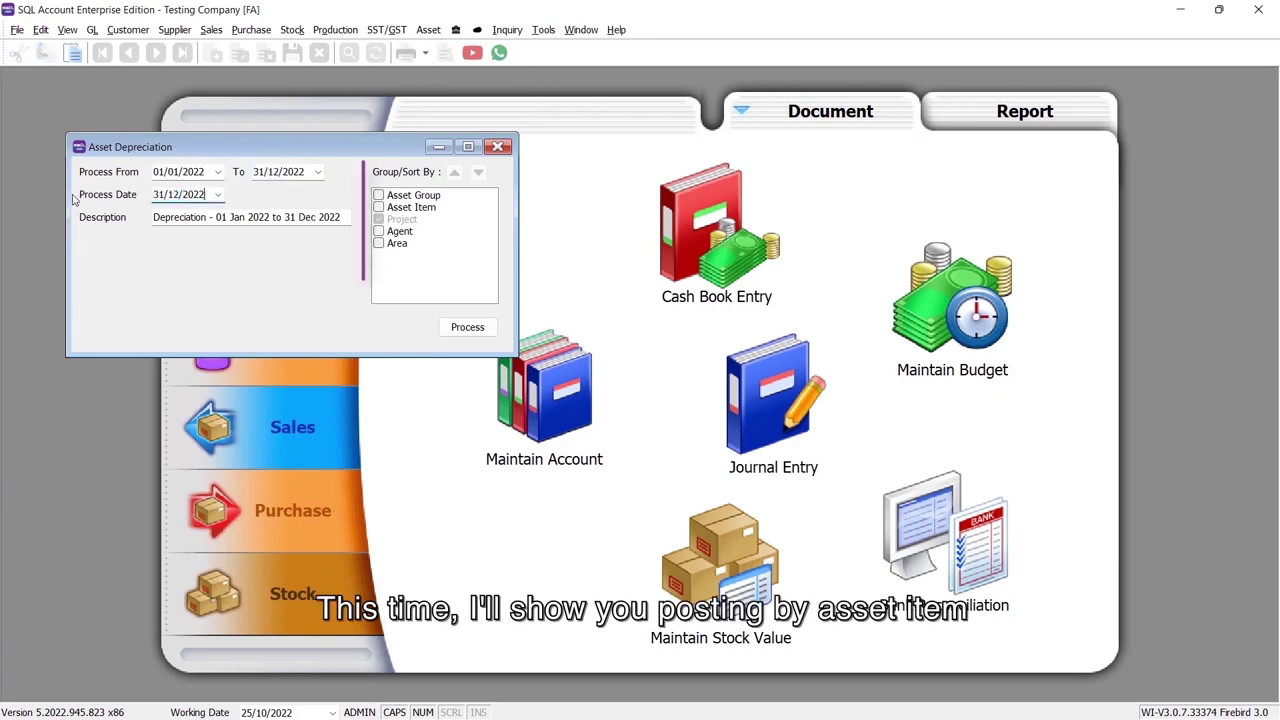
{"action": "left_click", "coordinate": [378, 207]}
{"action": "left_click", "coordinate": [454, 172]}
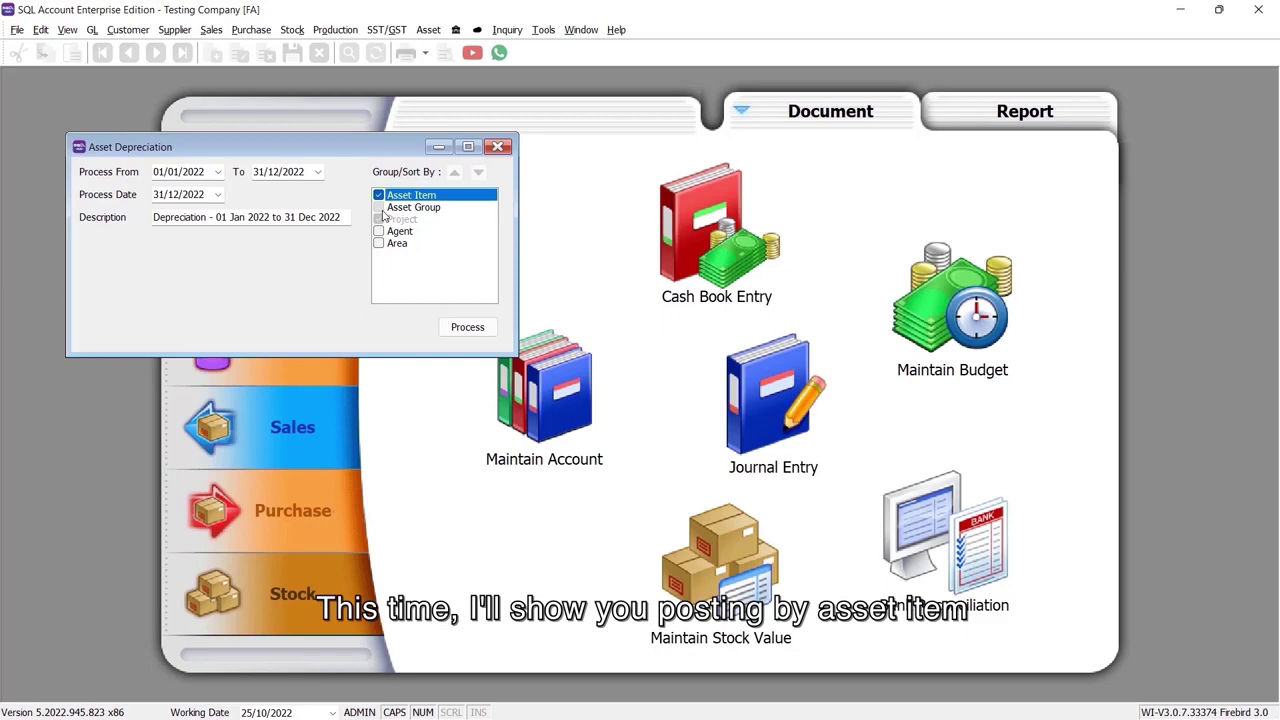
{"action": "left_click", "coordinate": [467, 328]}
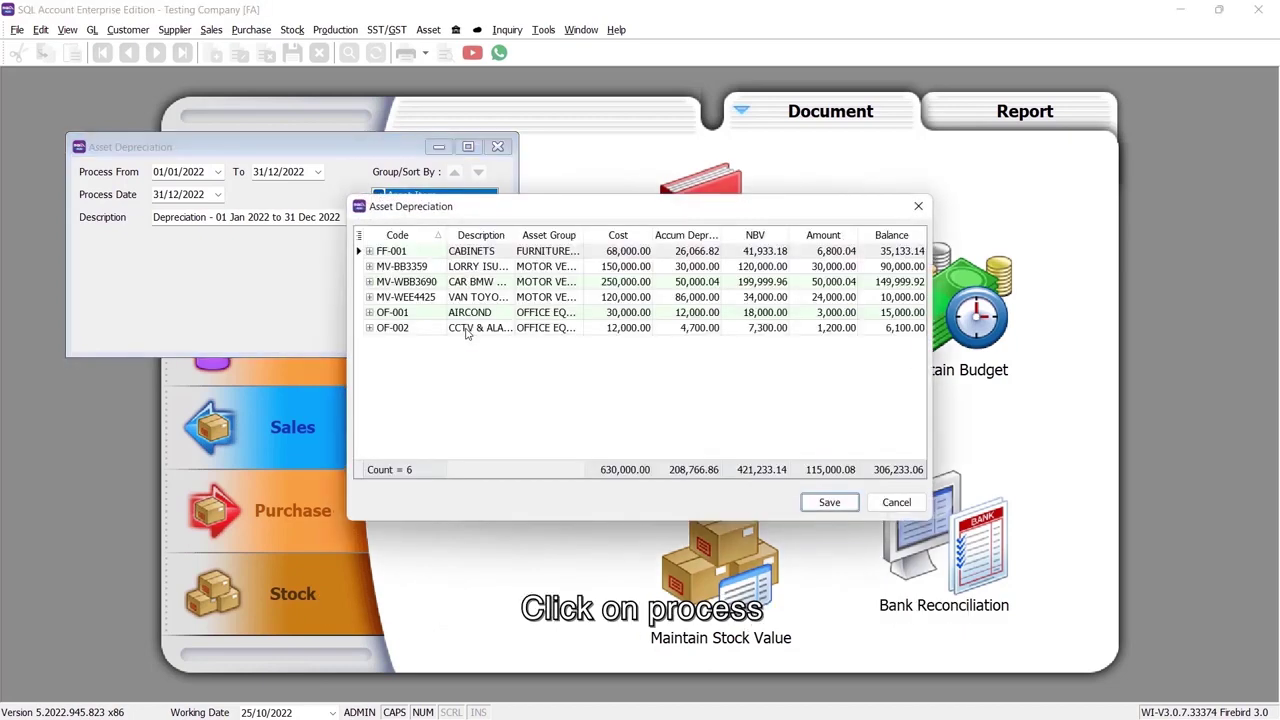
{"action": "left_click", "coordinate": [829, 502]}
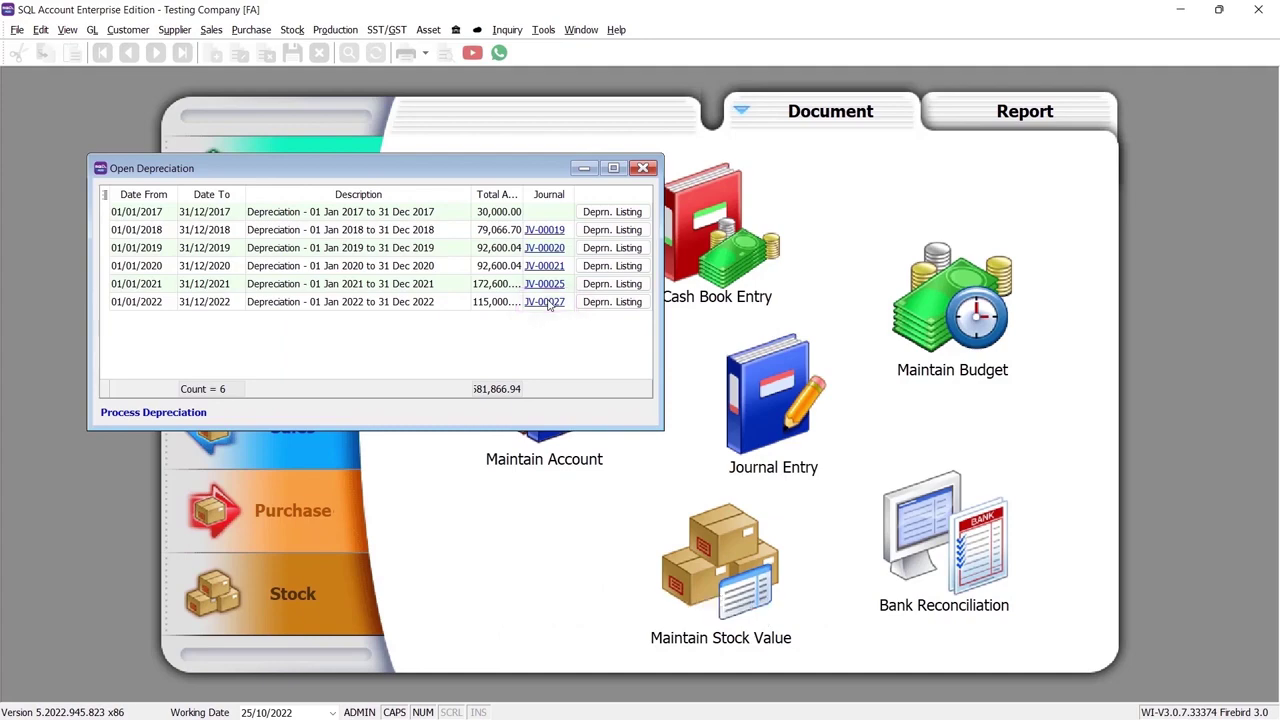
{"action": "left_click", "coordinate": [546, 302]}
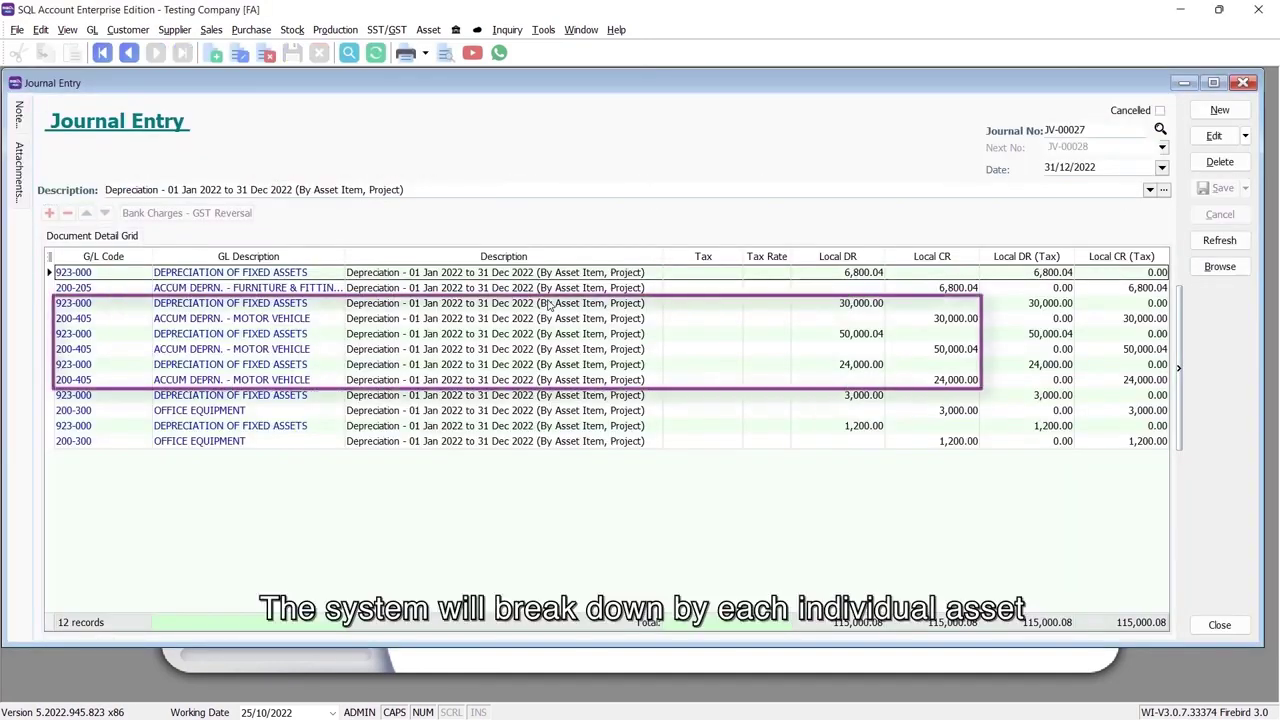
- Browse the journal vouchers and select JV-00026, the lorry disposal journal
{"action": "left_click", "coordinate": [1234, 274]}
{"action": "left_click", "coordinate": [328, 201]}
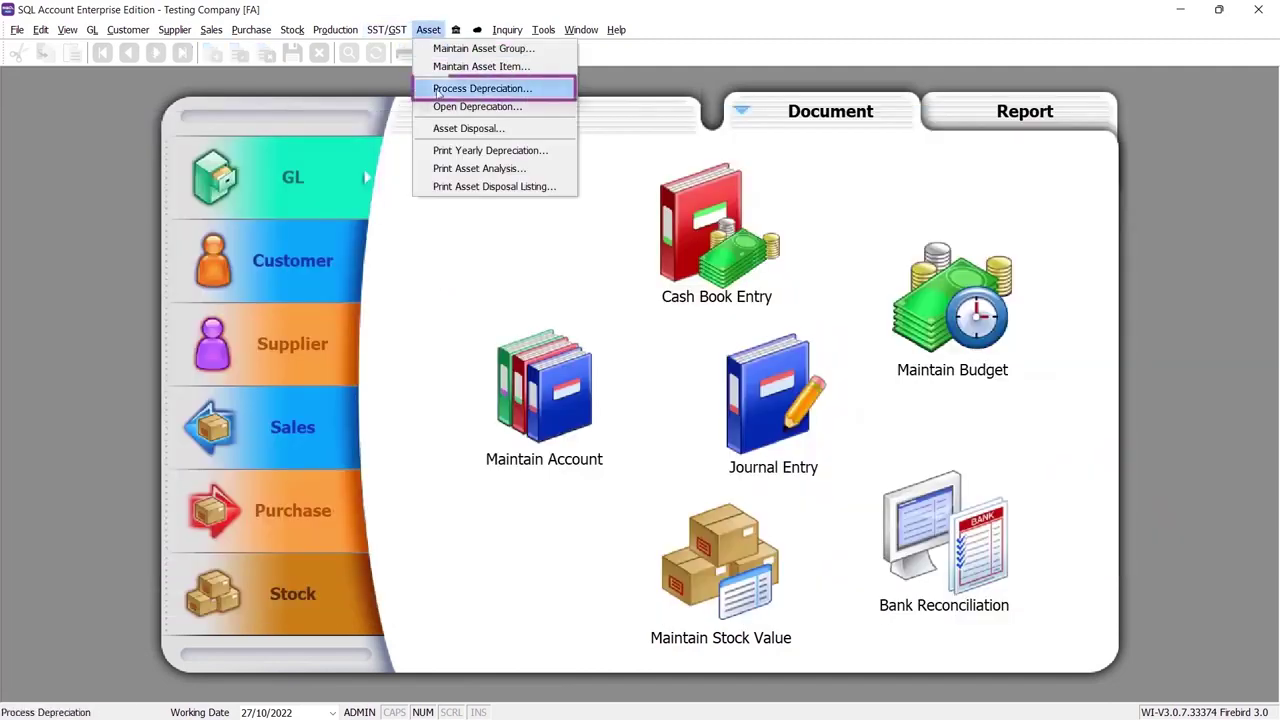
- Process depreciation from 01/01/2017 to 31/12/2017 and save the 30,000.00 run
{"action": "left_click", "coordinate": [438, 90]}
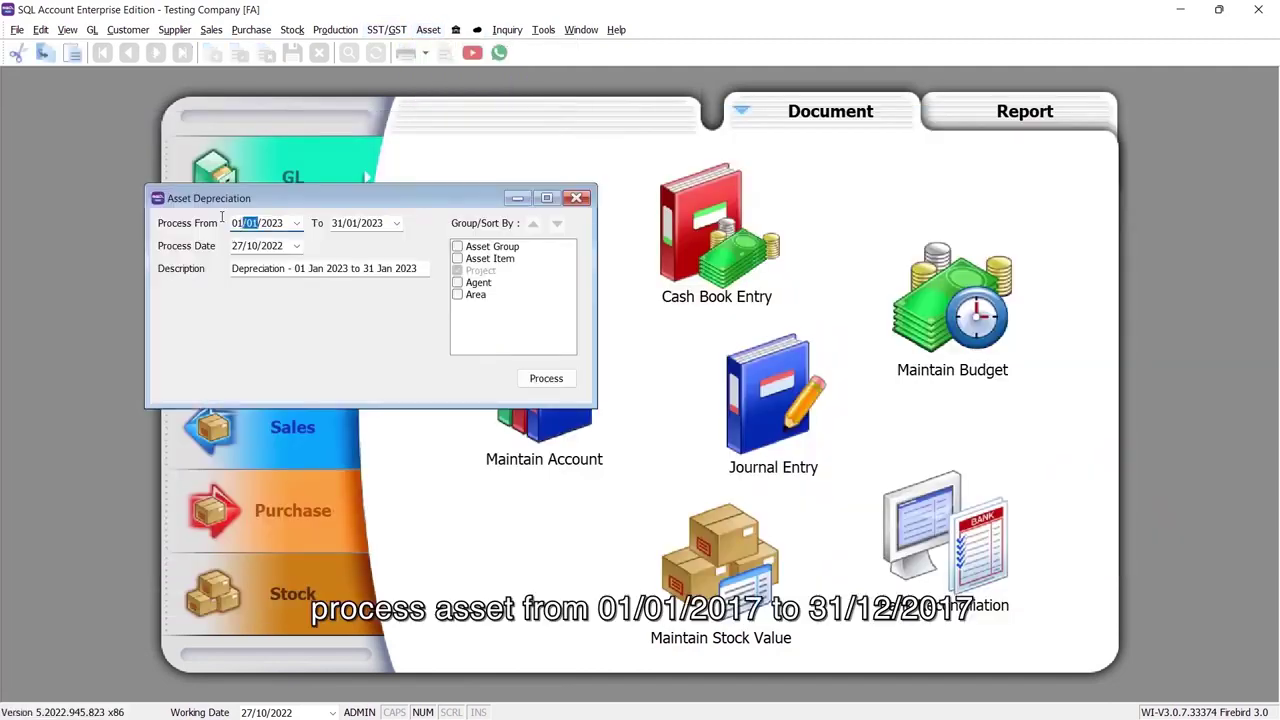
{"action": "type", "text": "7"}
{"action": "key", "text": "Tab"}
{"action": "type", "text": "7"}
{"action": "key", "text": "Tab"}
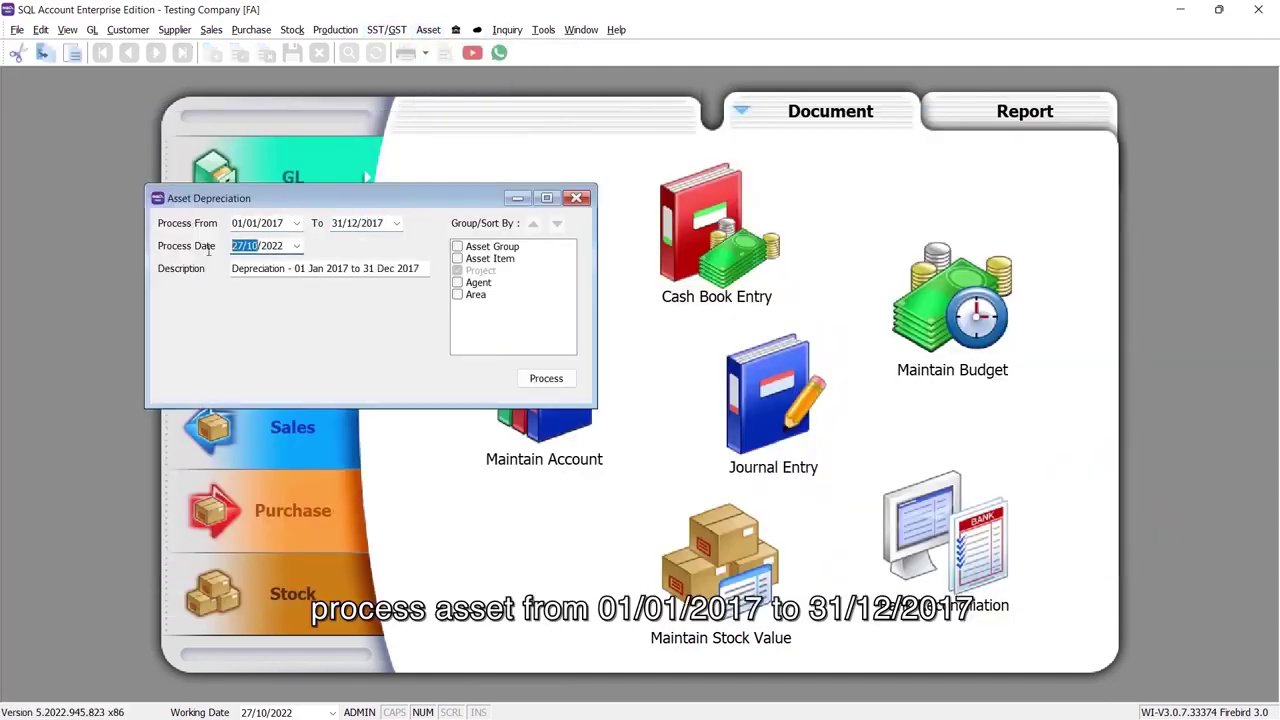
{"action": "type", "text": "31/12/2017"}
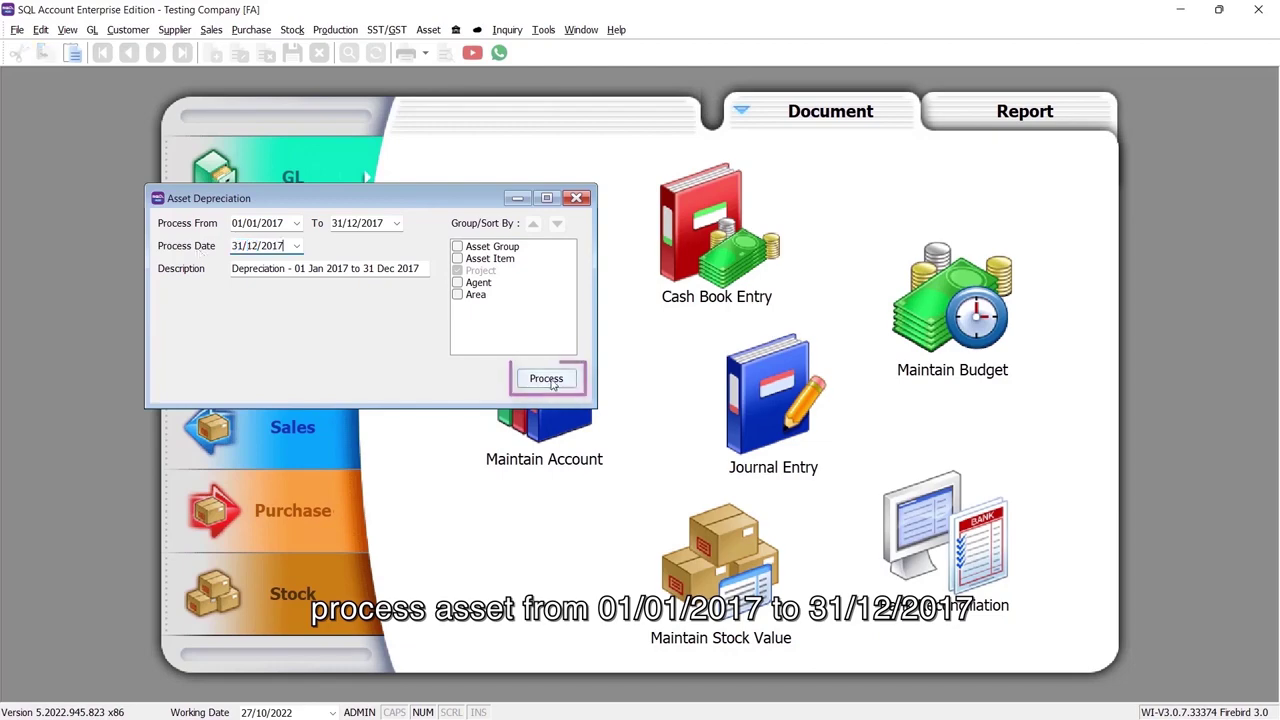
{"action": "left_click", "coordinate": [546, 378]}
{"action": "left_click", "coordinate": [829, 502]}
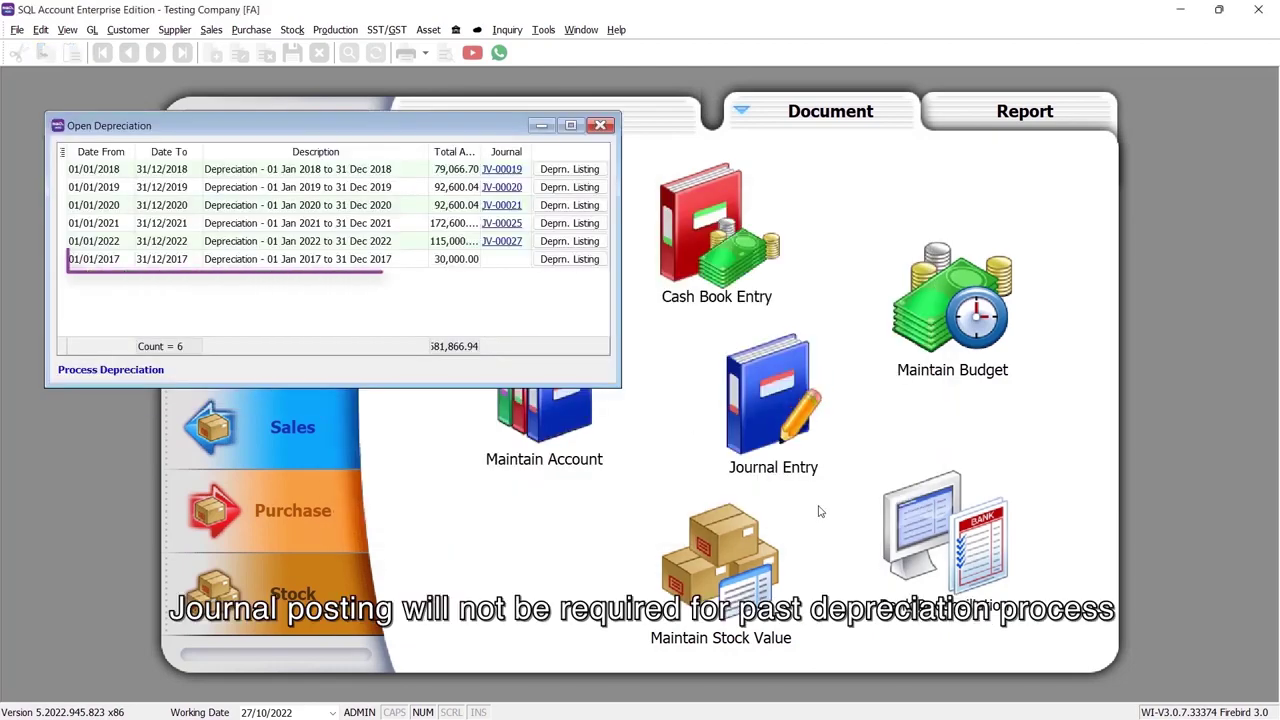
{"action": "left_click", "coordinate": [393, 265]}
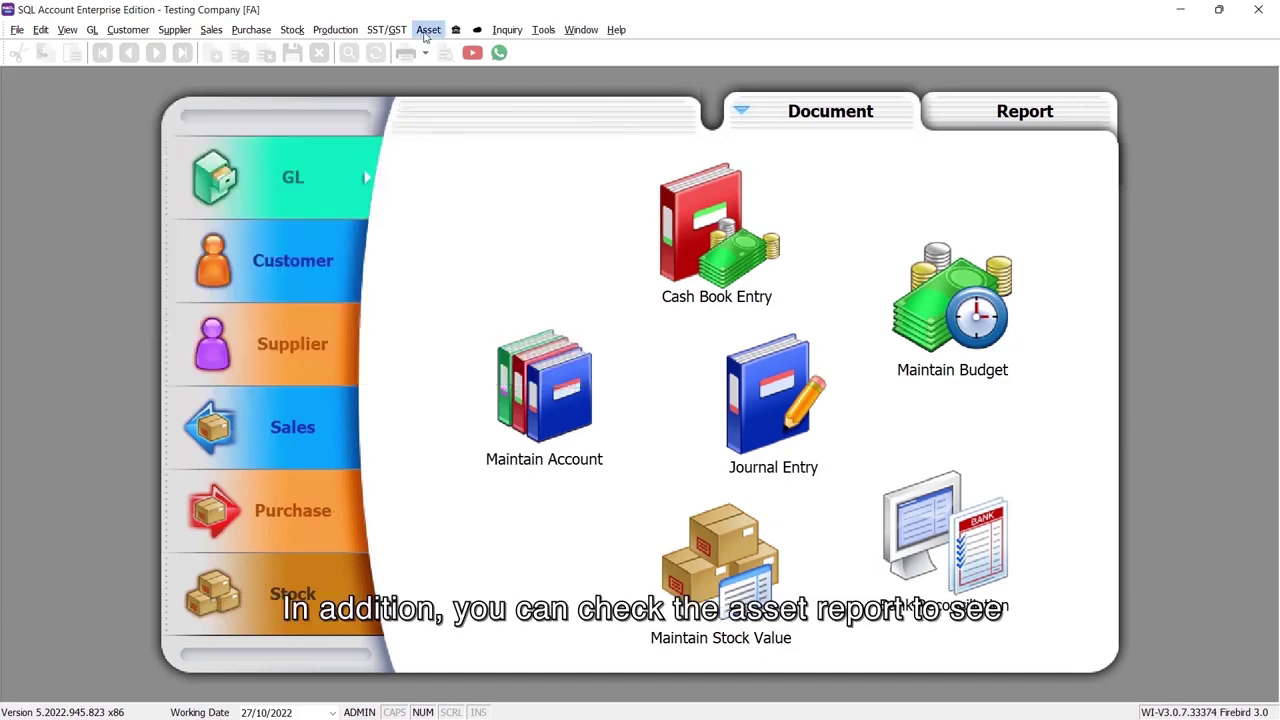
- Preview the Asset Opening vs GL Maintain Opening Balance report showing 0.00 out of balance
{"action": "left_click", "coordinate": [428, 29]}
{"action": "left_click", "coordinate": [445, 62]}
{"action": "left_click", "coordinate": [445, 55]}
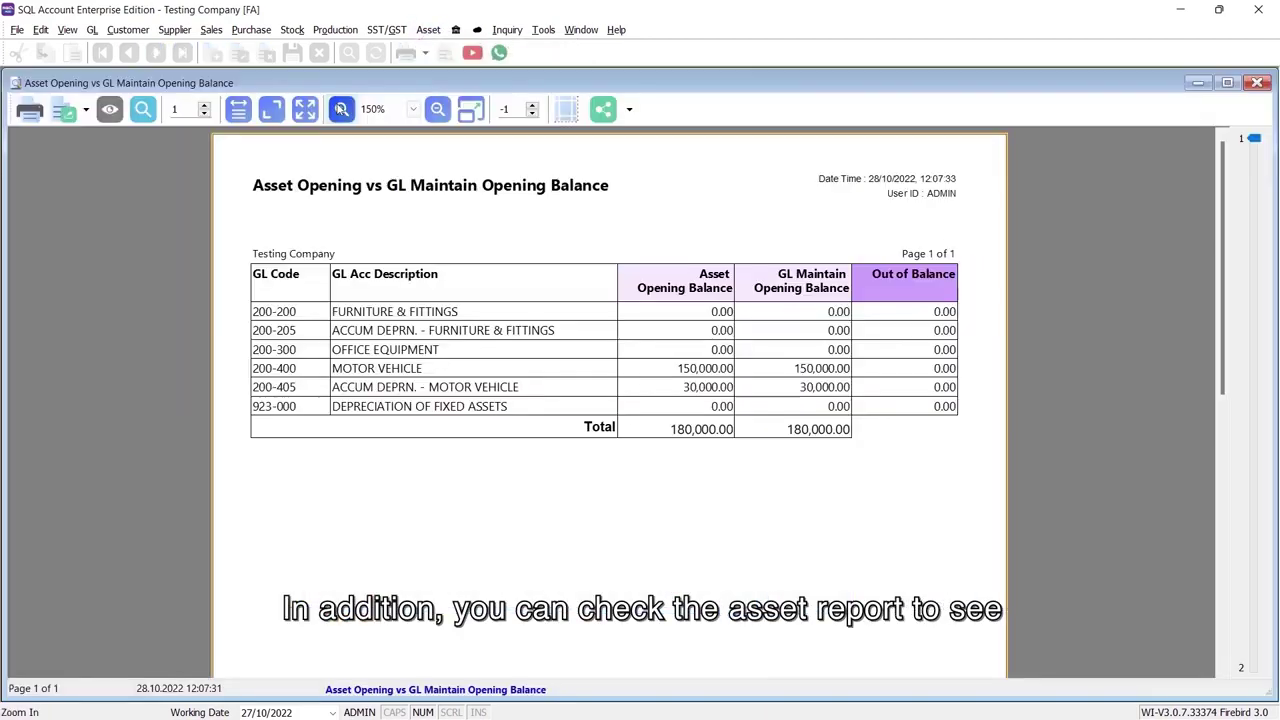